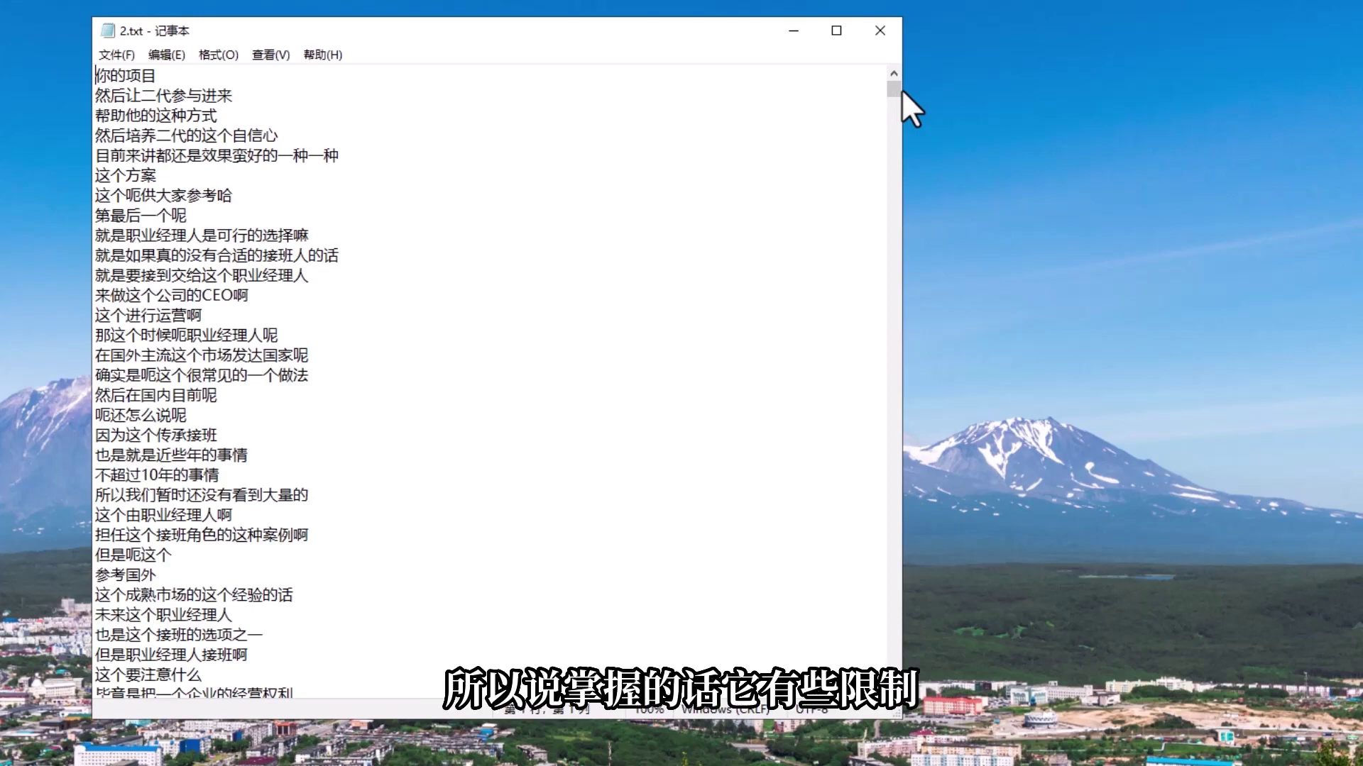
# - Examine the caption text in 2.txt and the punctuated paragraphs in 1.txt, closing each file after viewing
pyautogui.moveTo(894, 88)
pyautogui.mouseDown()
pyautogui.moveTo(893, 379)
pyautogui.moveTo(890, 96)
pyautogui.mouseUp()
pyautogui.click(880, 30)
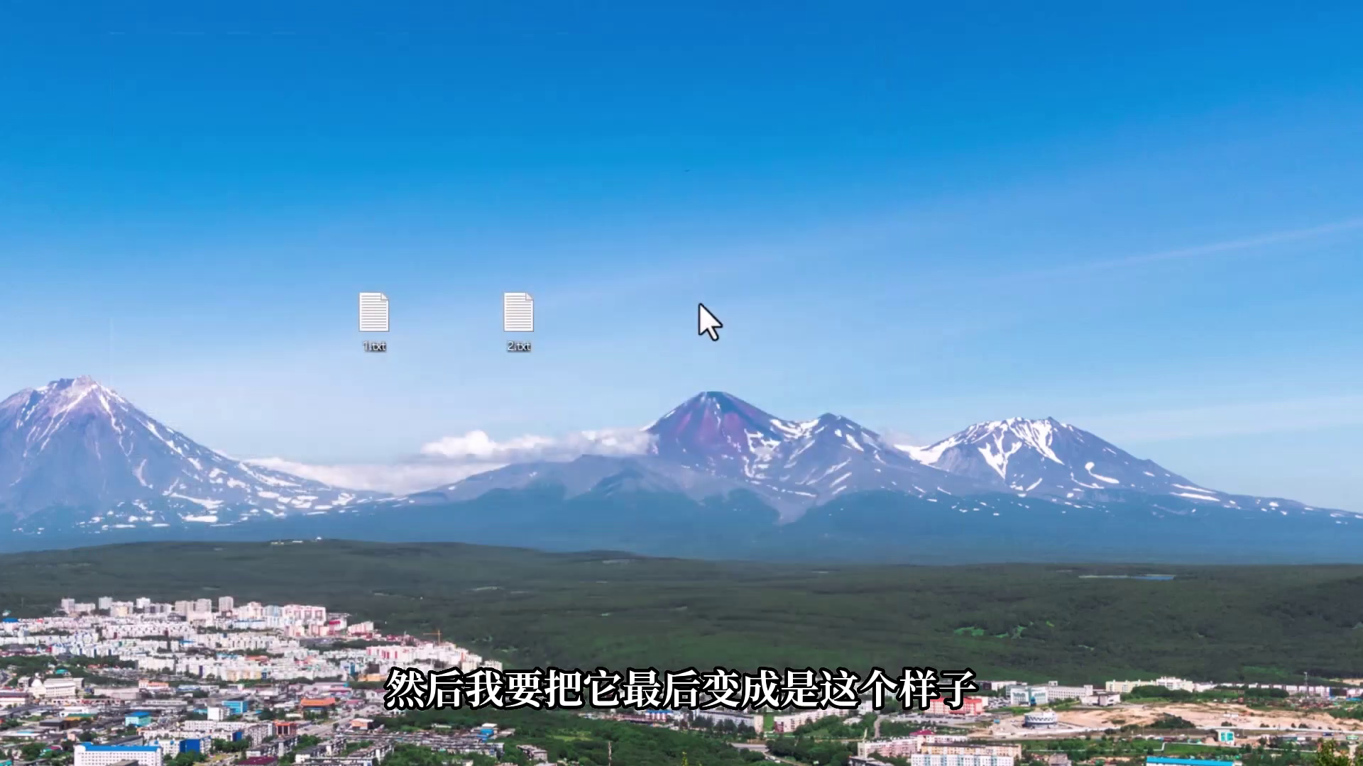
pyautogui.doubleClick(357, 313)
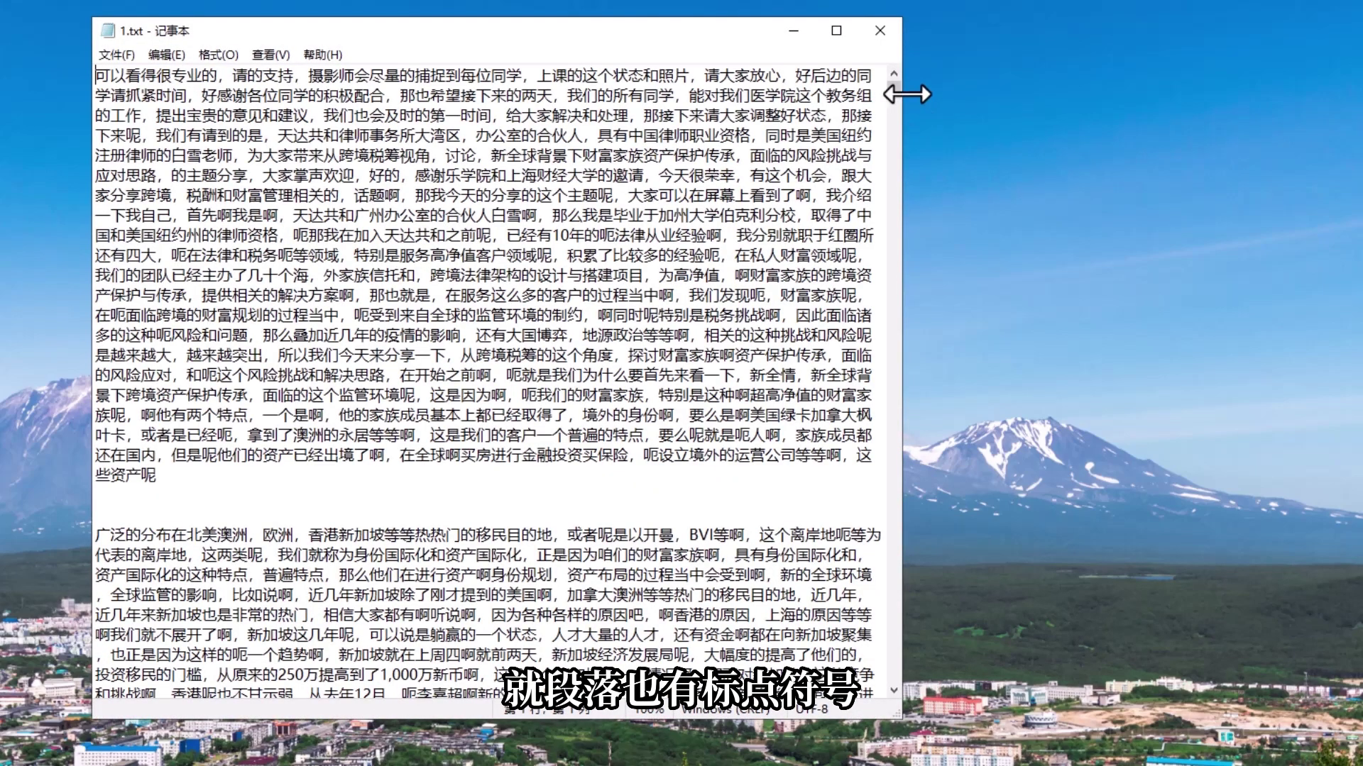
pyautogui.moveTo(892, 90); pyautogui.dragTo(876, 58)
pyautogui.click(879, 30)
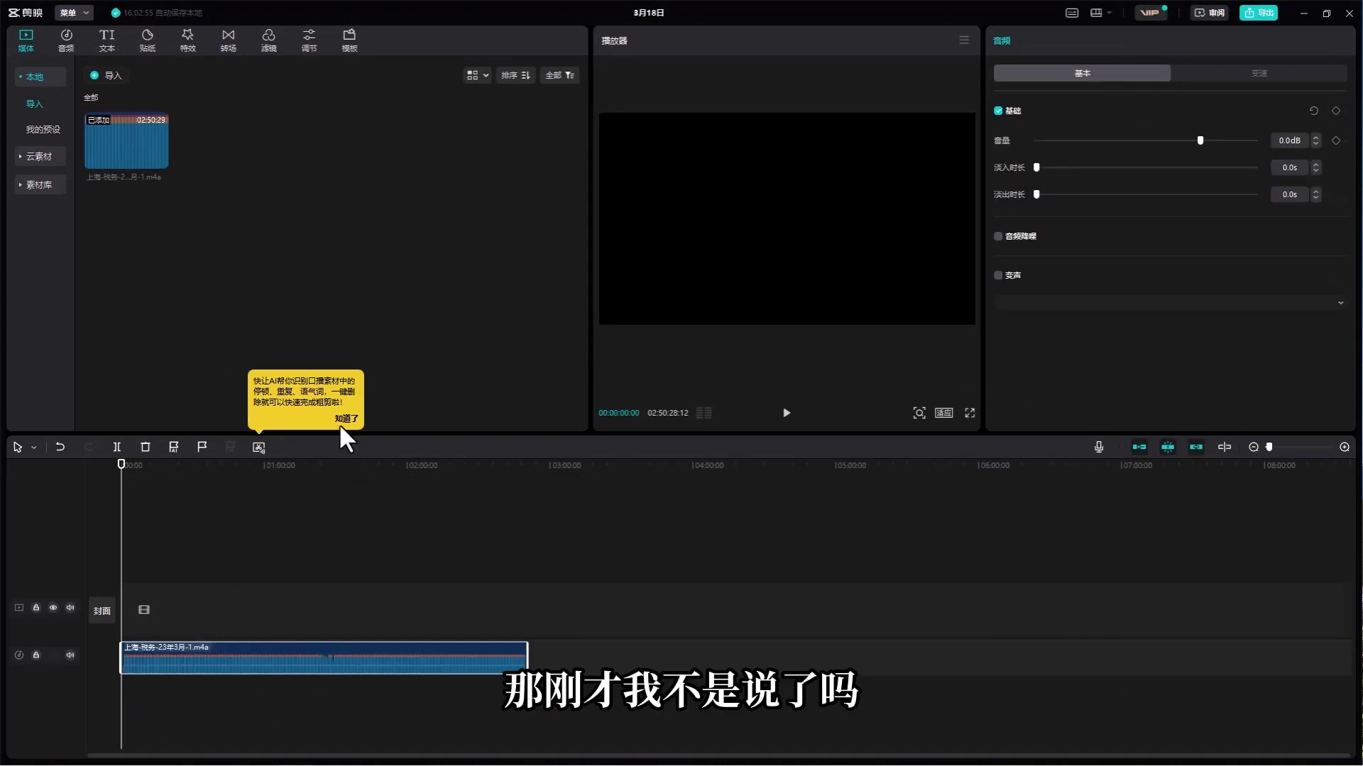
# - Dismiss the AI editing tip and try to generate automatic captions for the whole audio clip with 识别字幕
pyautogui.click(345, 419)
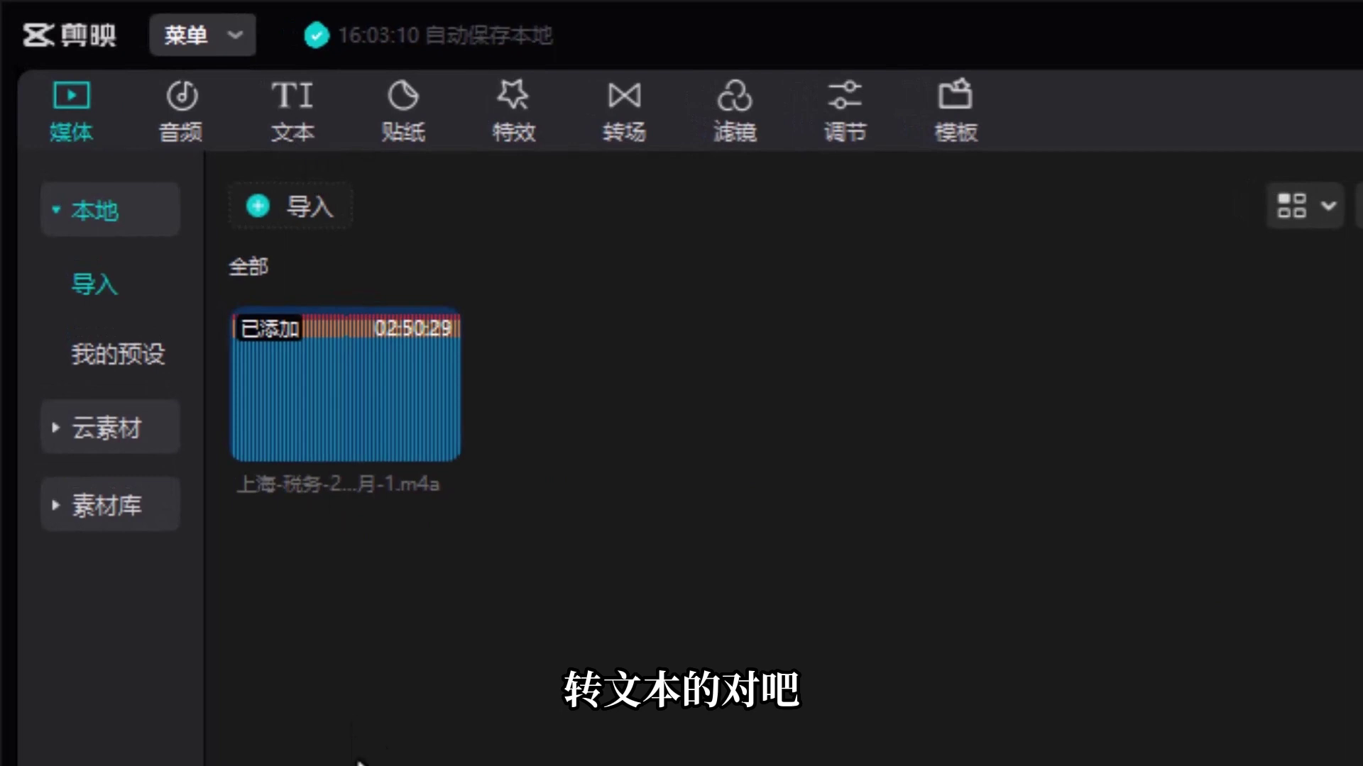
pyautogui.click(291, 136)
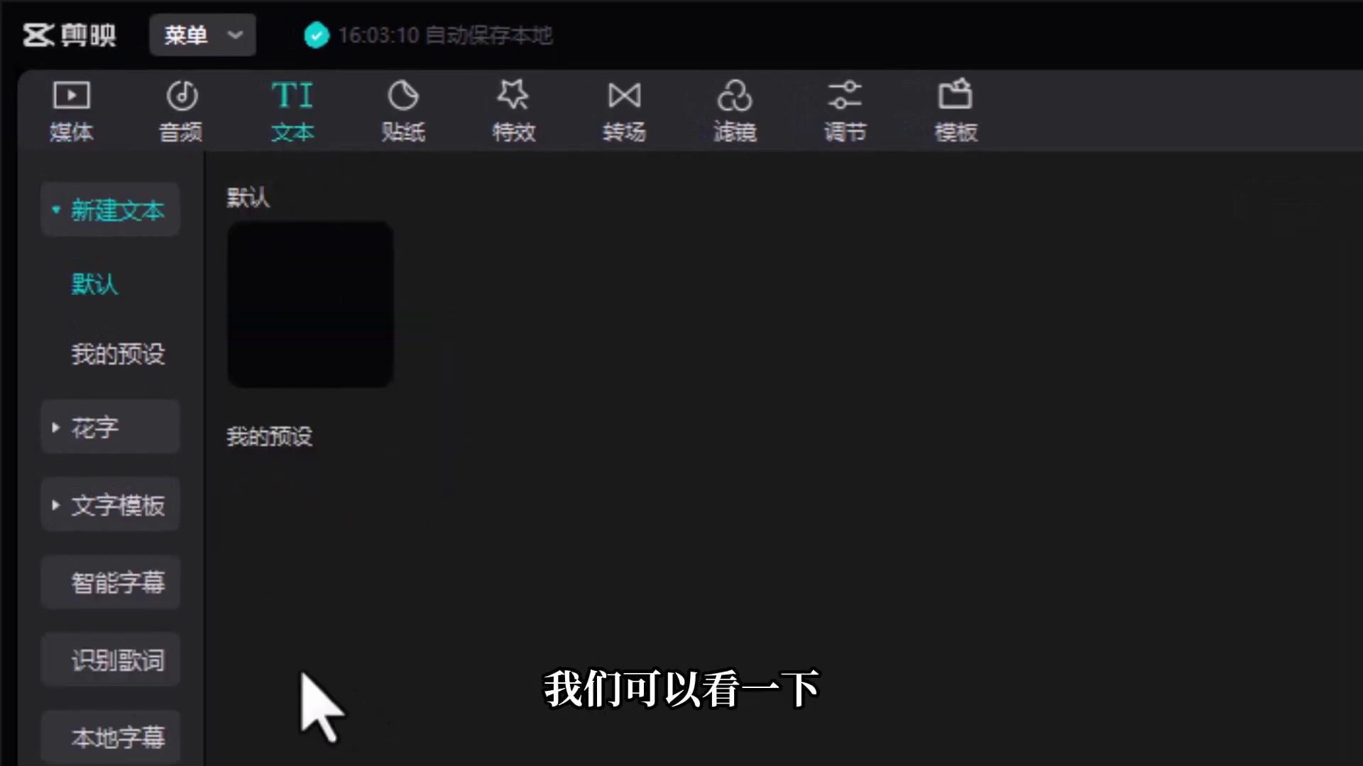
pyautogui.click(119, 600)
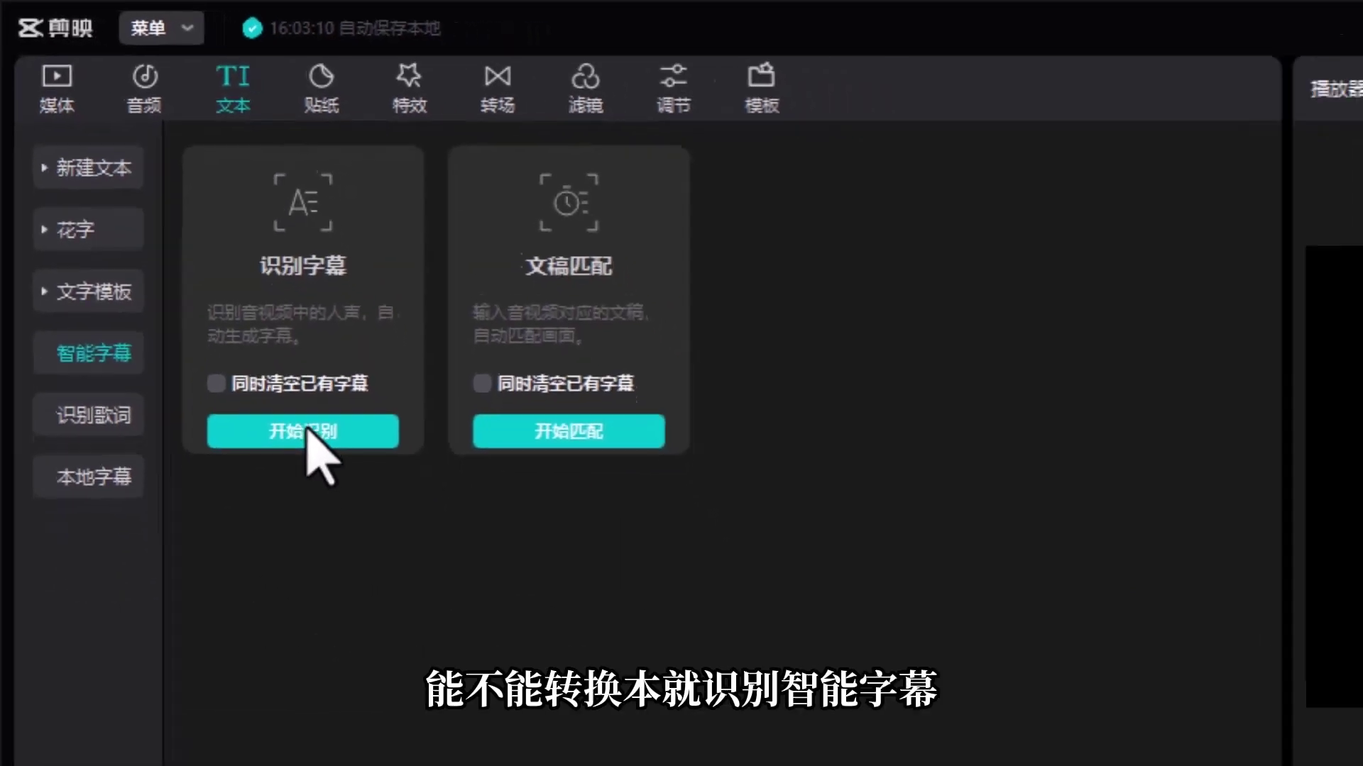
pyautogui.click(309, 431)
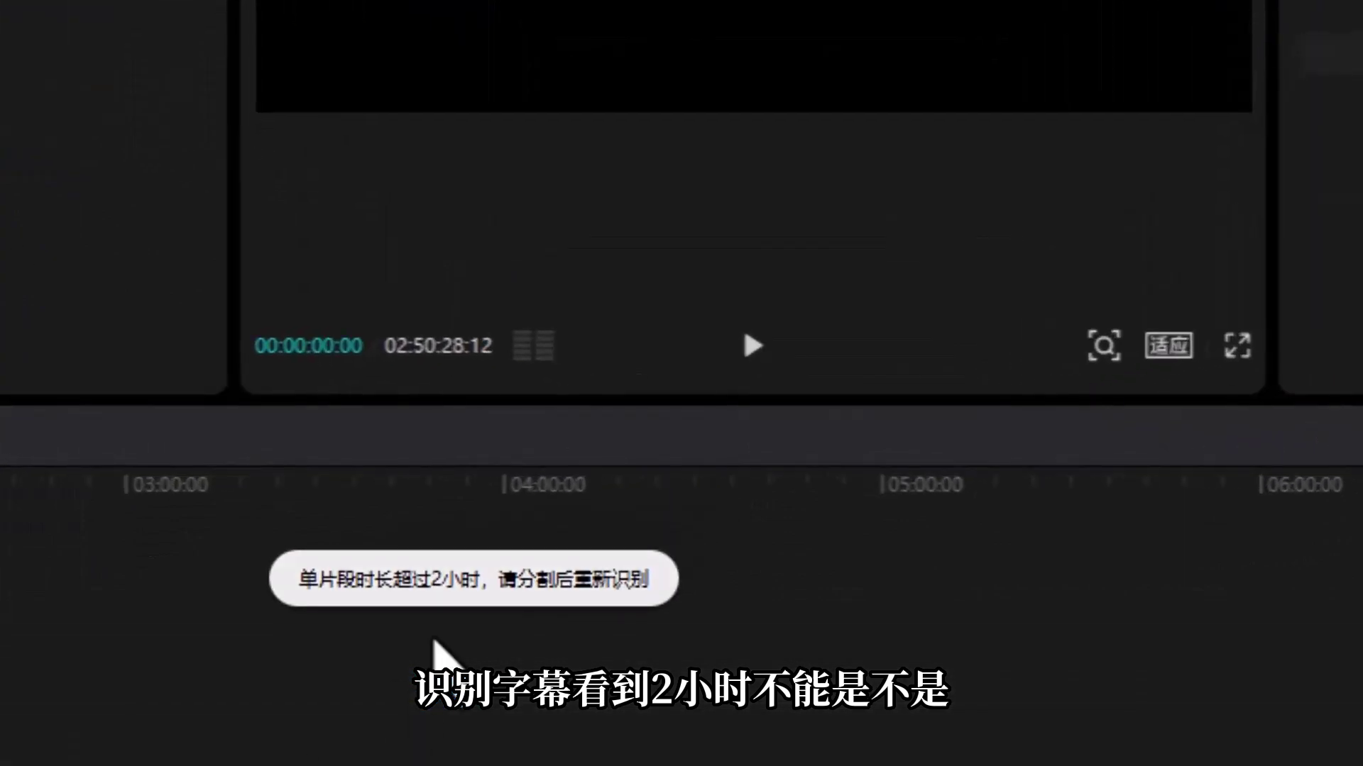
# - Split the audio clip at about 01:41:17 on the timeline and delete the second segment
pyautogui.click(362, 466)
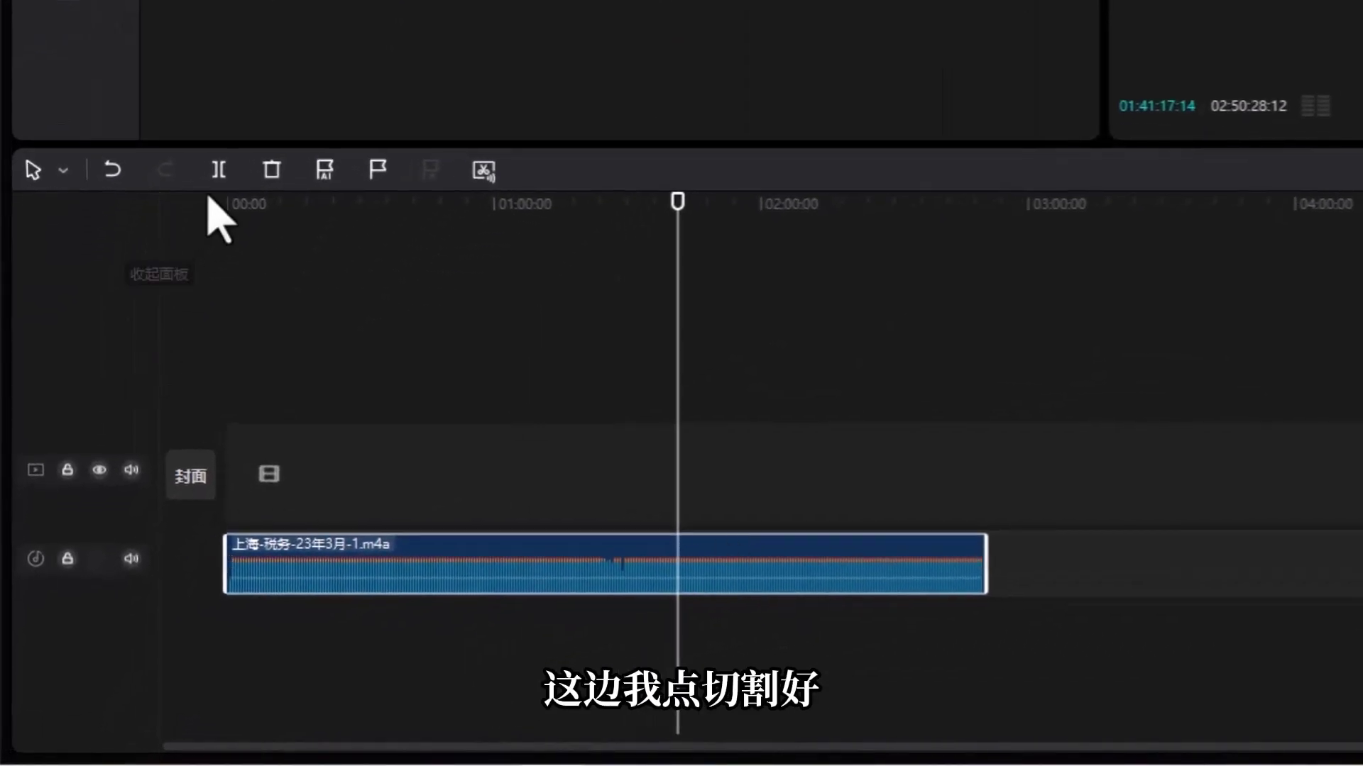
pyautogui.hotkey('ctrl', 'b')
pyautogui.click(797, 577)
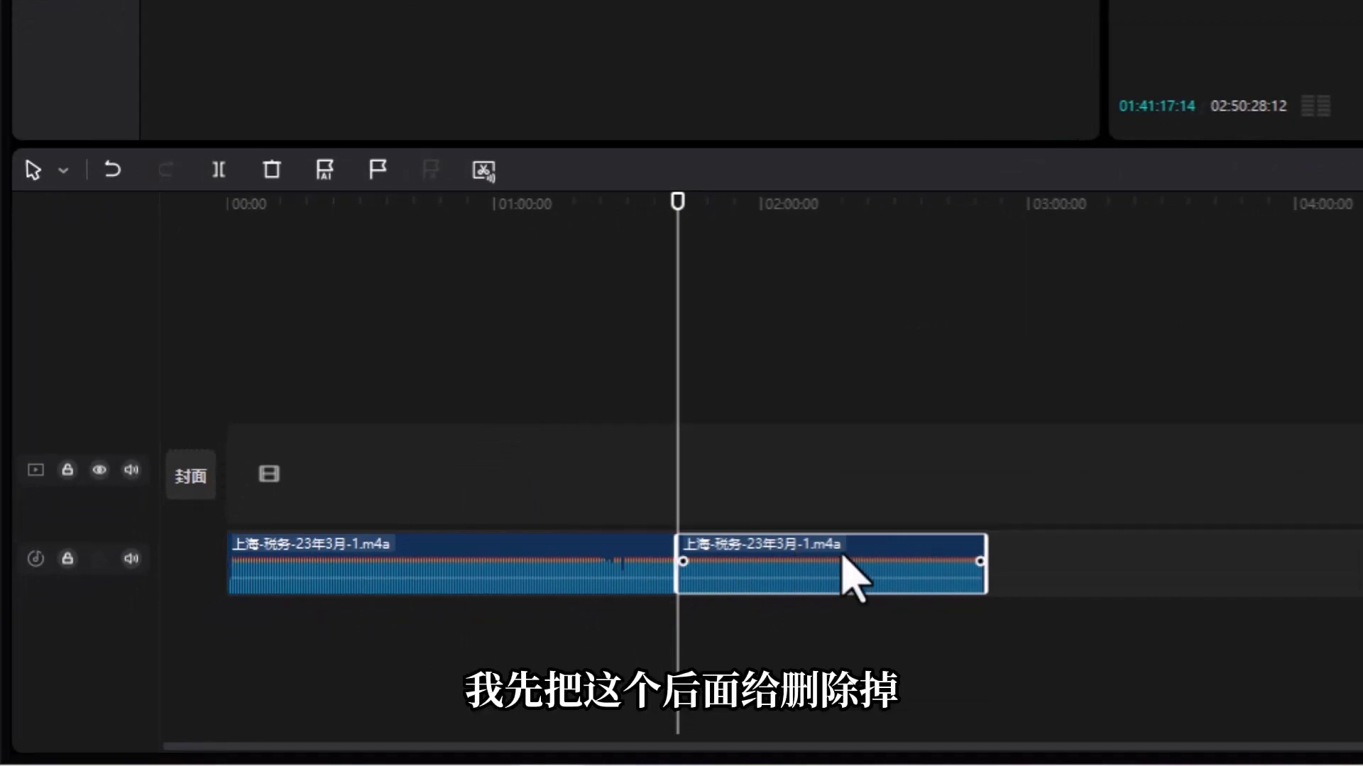
pyautogui.press('Delete')
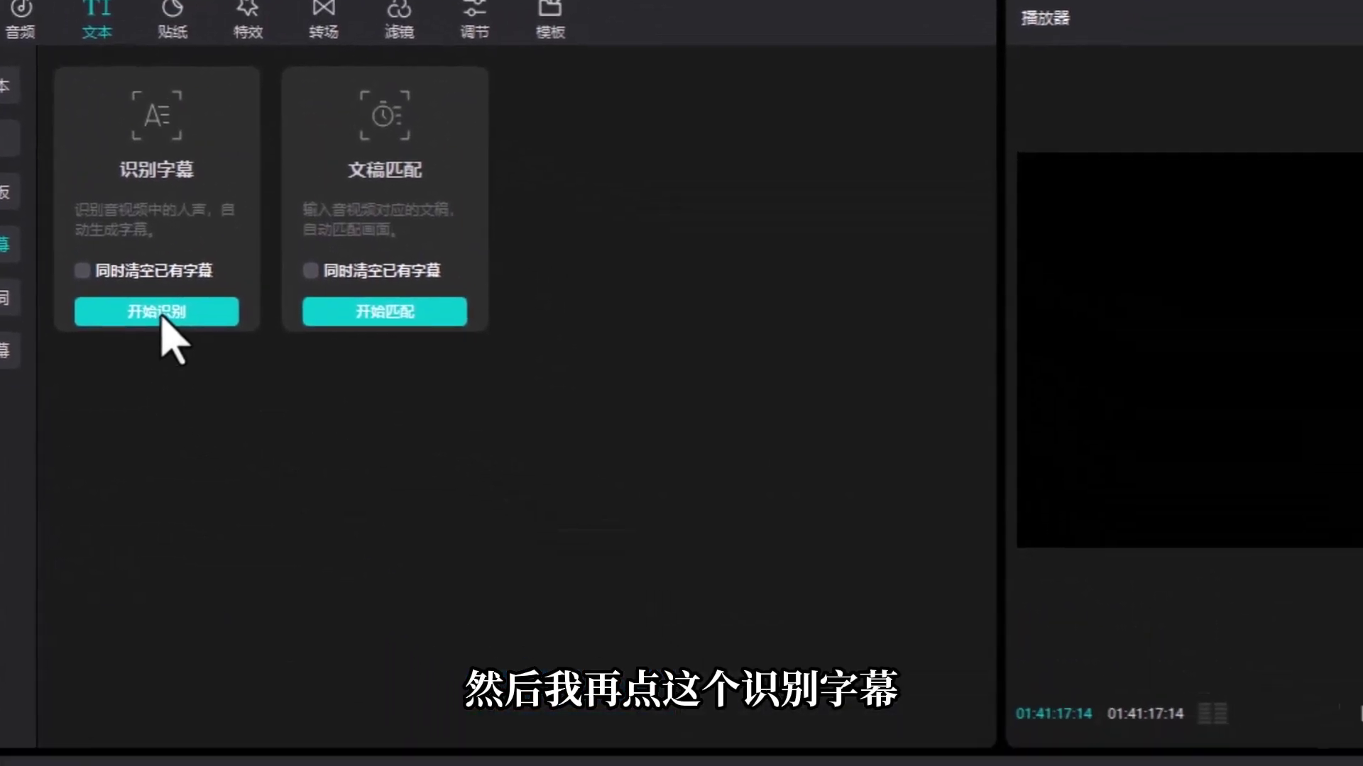
# - Generate automatic captions for the remaining first audio segment with 识别字幕
pyautogui.click(261, 379)
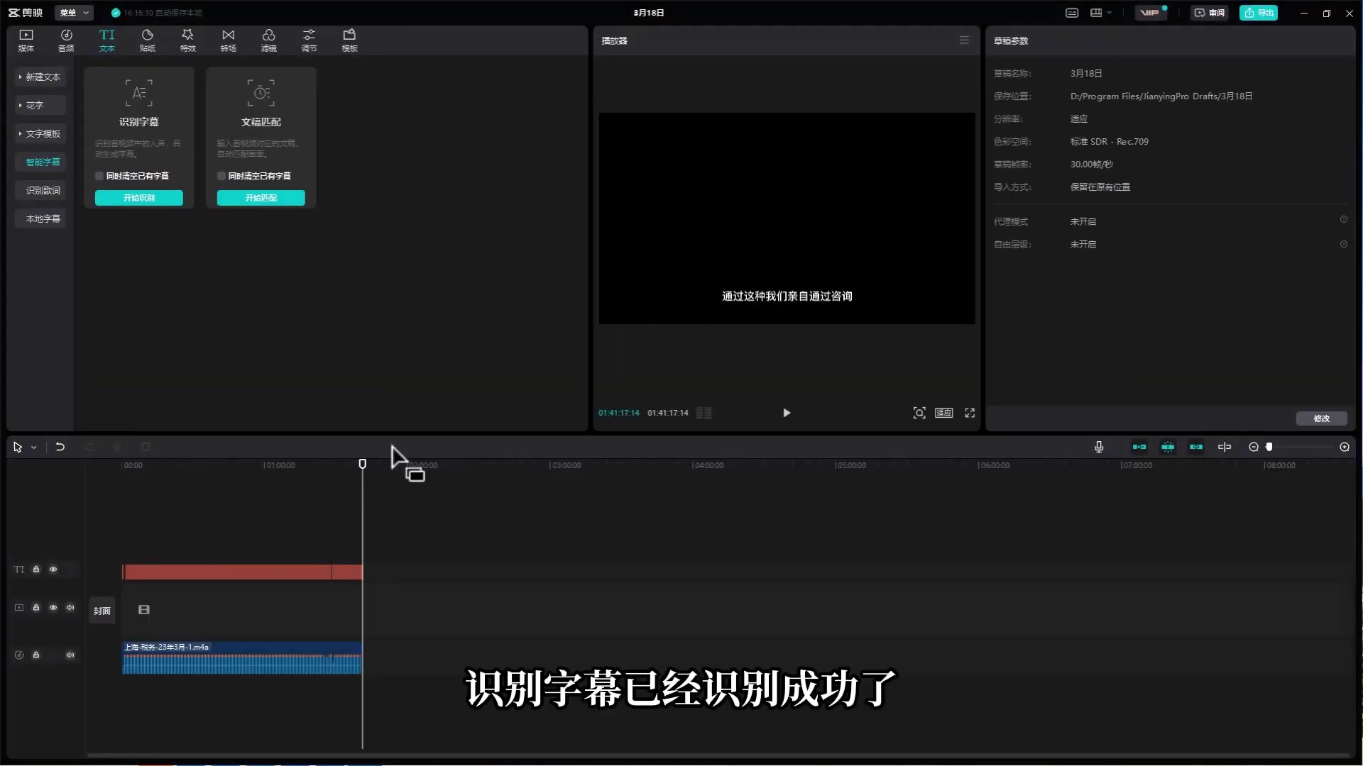
pyautogui.click(325, 465)
pyautogui.moveTo(324, 466); pyautogui.dragTo(356, 470)
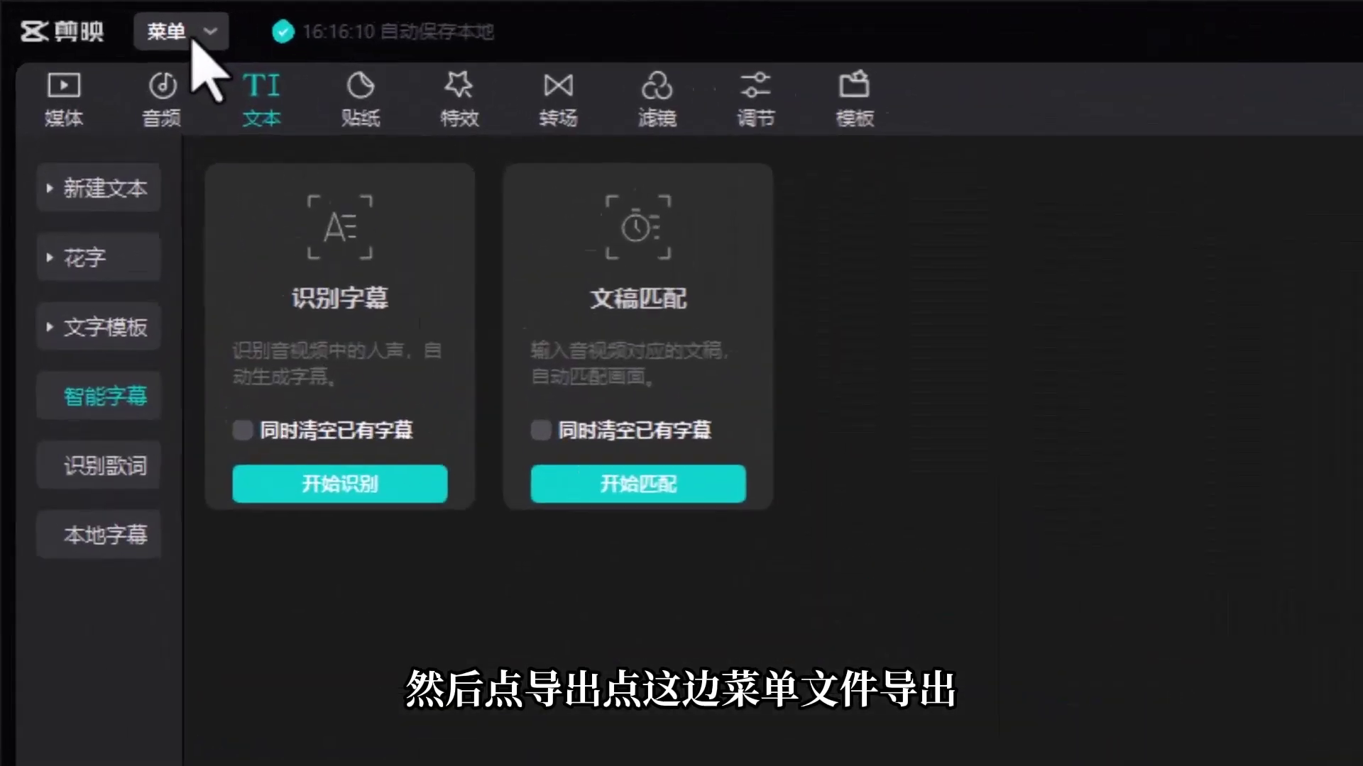
# - Set up an export of only the captions in TXT format, with video and audio export disabled
pyautogui.click(83, 13)
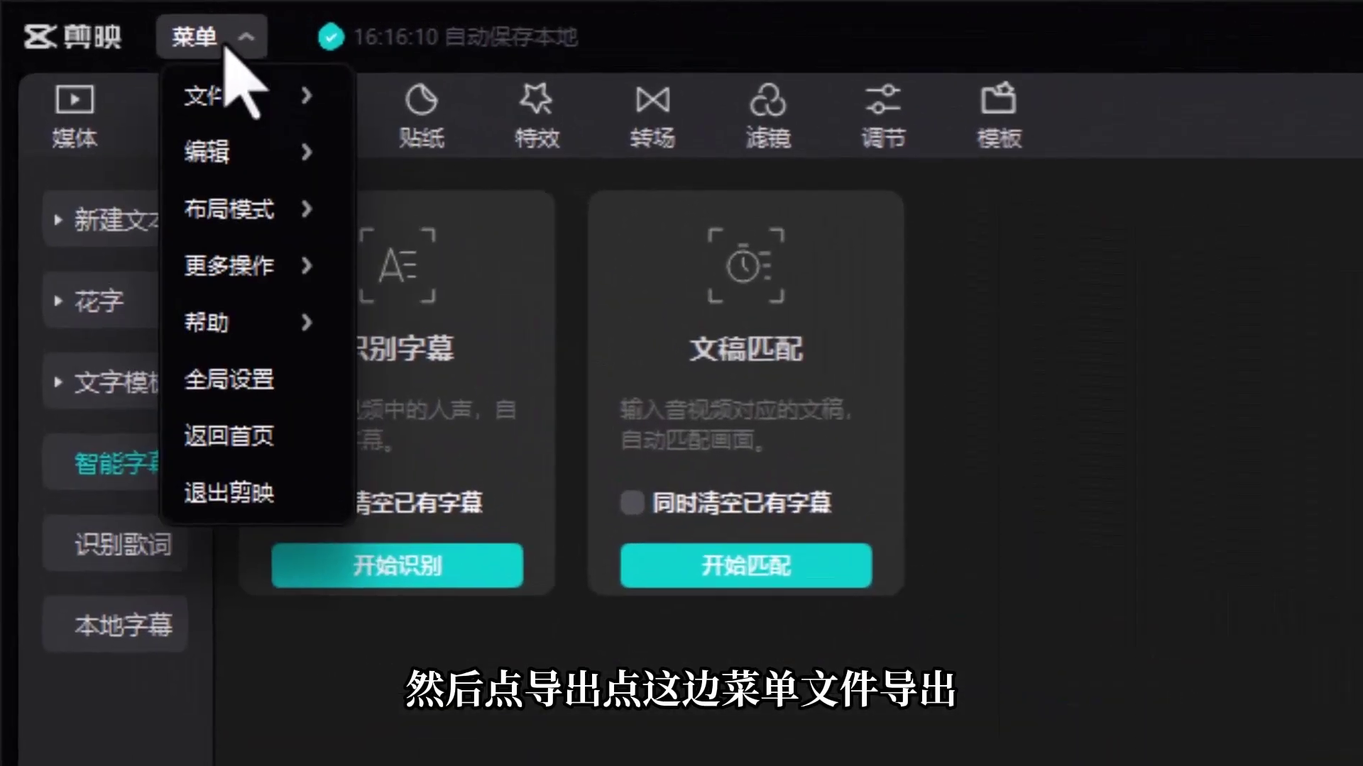
pyautogui.moveTo(80, 40)
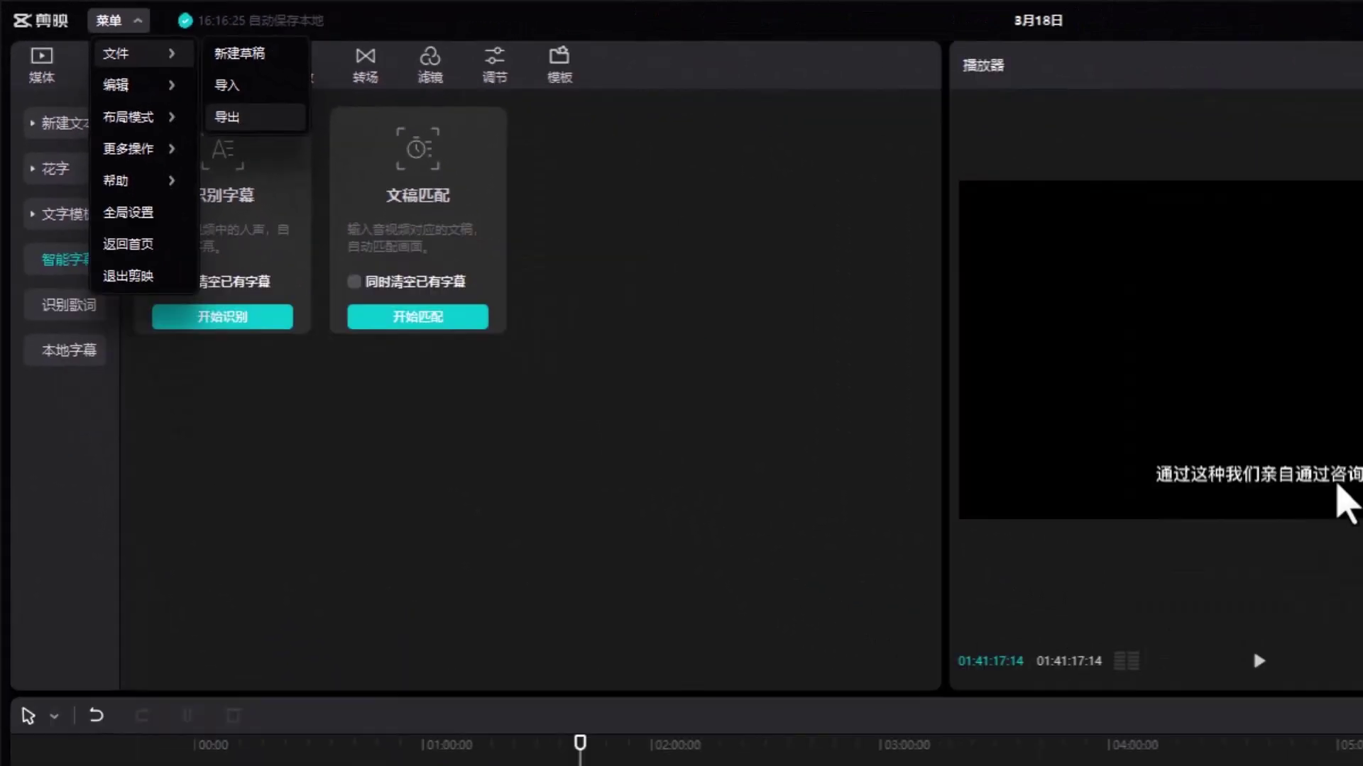
pyautogui.click(404, 210)
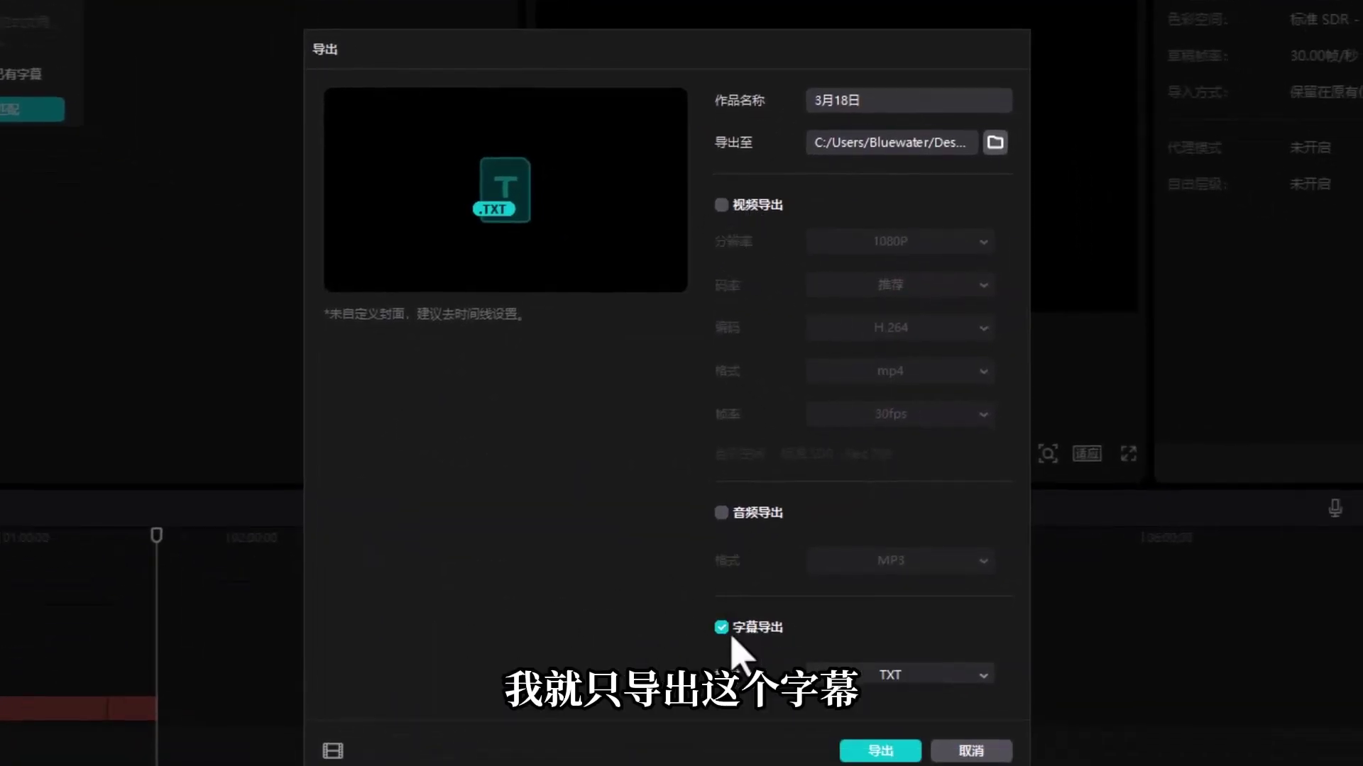
pyautogui.click(721, 206)
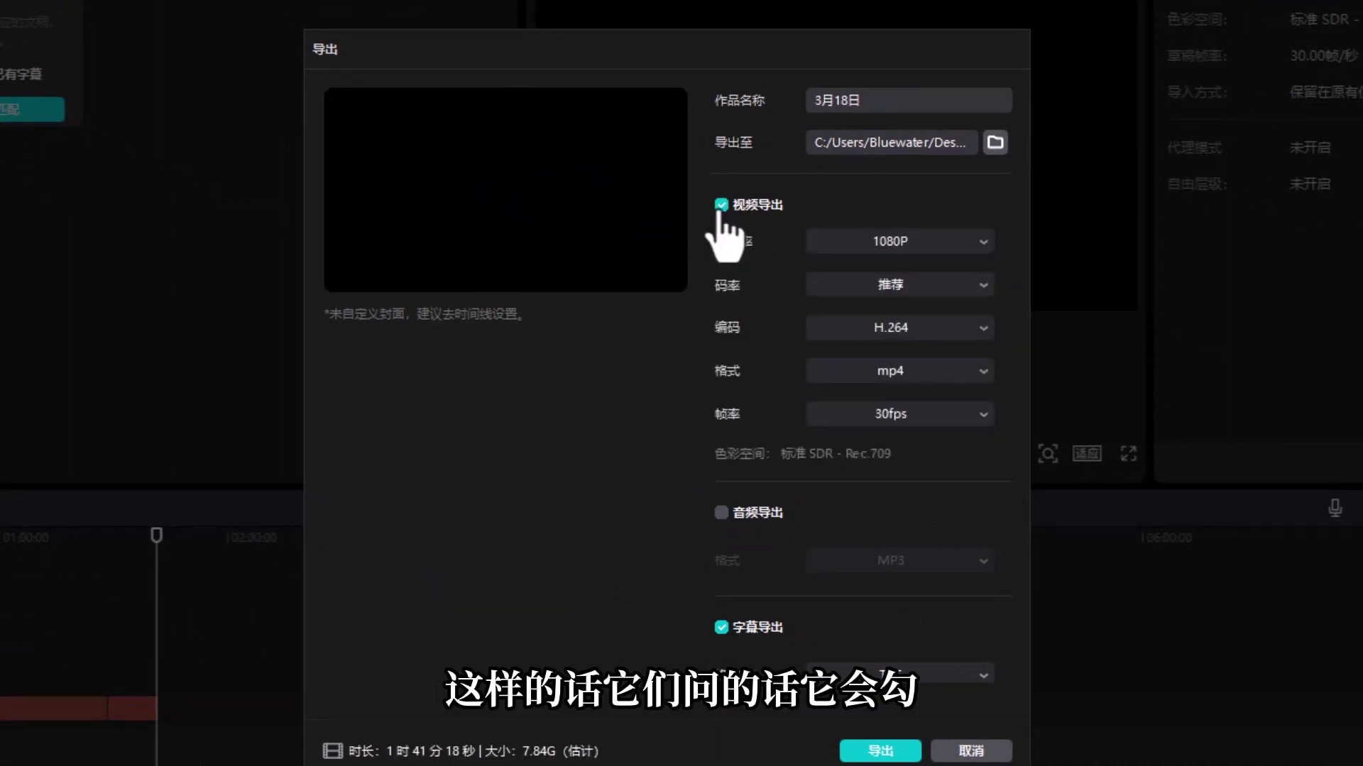
pyautogui.click(720, 206)
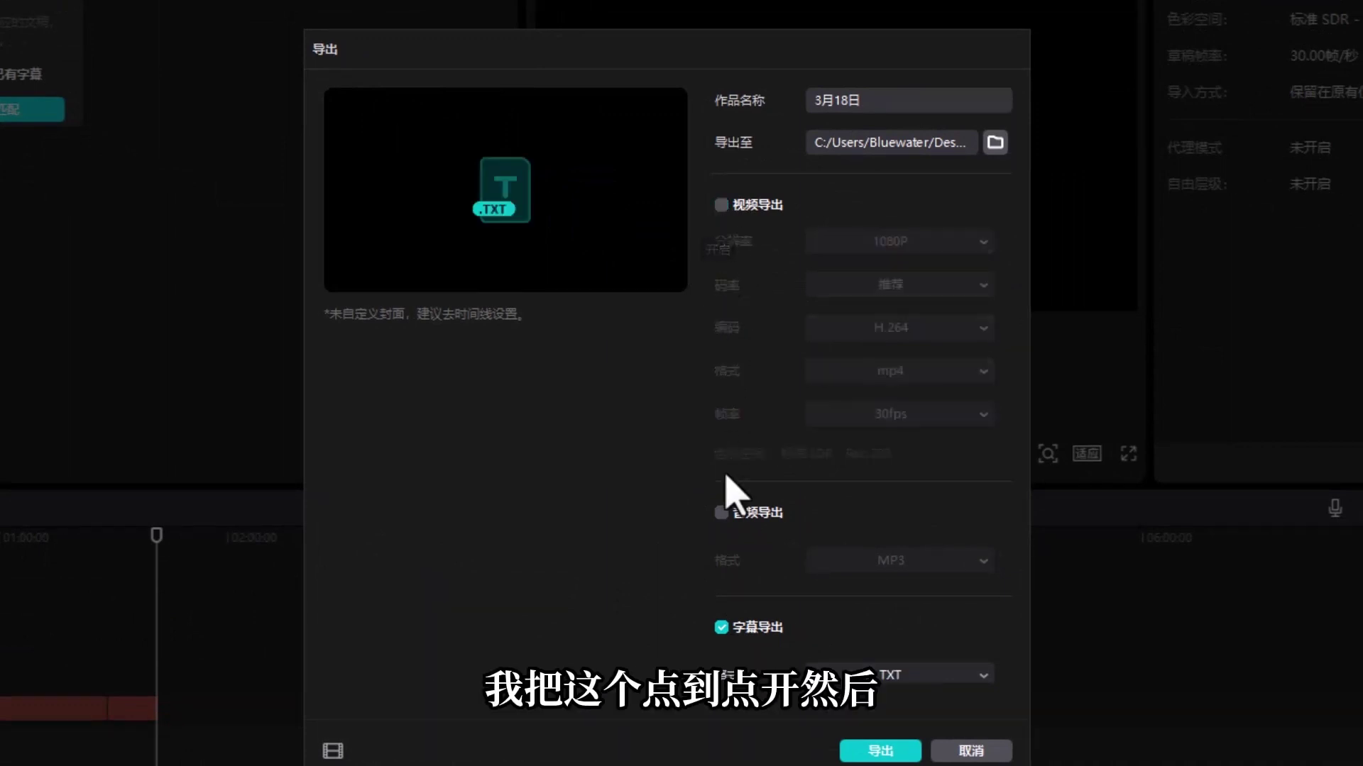
pyautogui.click(890, 678)
pyautogui.click(855, 699)
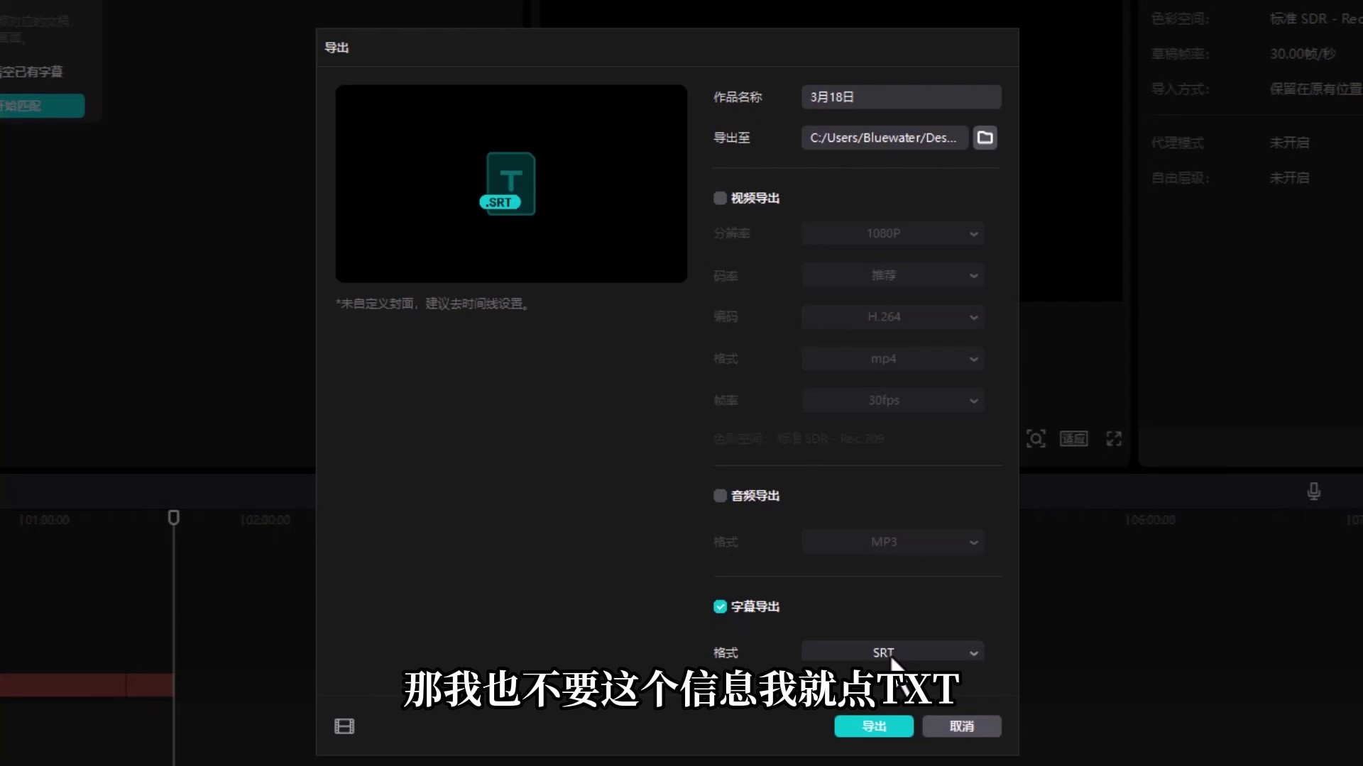
pyautogui.click(893, 660)
pyautogui.click(861, 735)
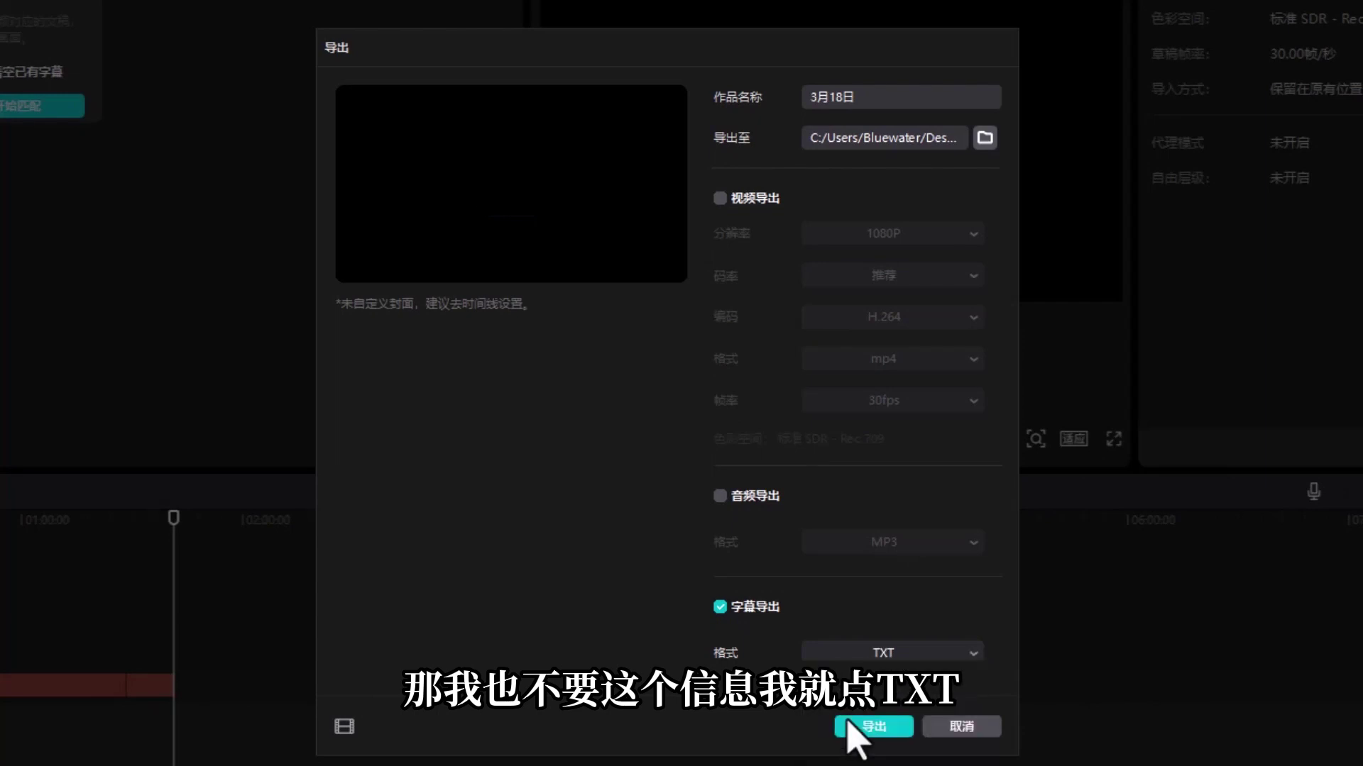
# - Name the export 1, export the caption file and close the export dialog
pyautogui.click(887, 105)
pyautogui.write('1')
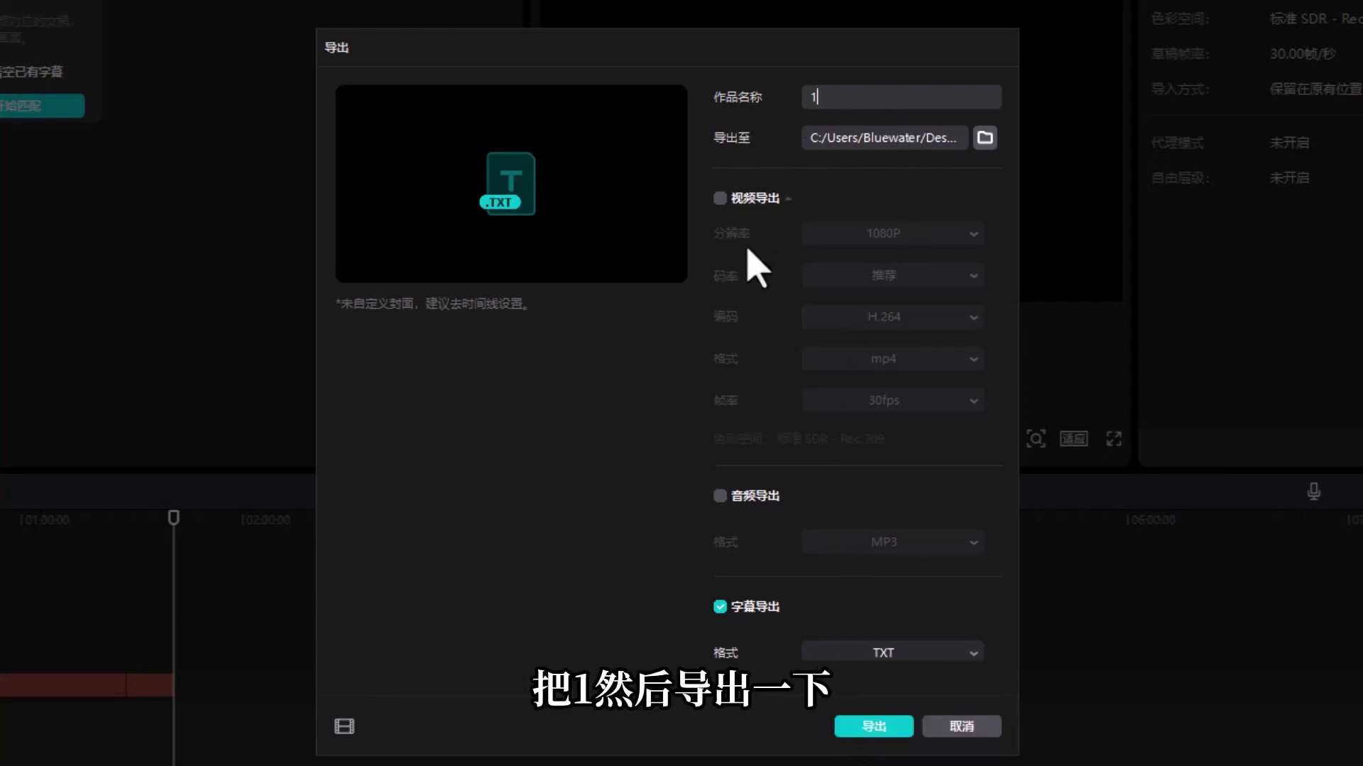
pyautogui.click(871, 727)
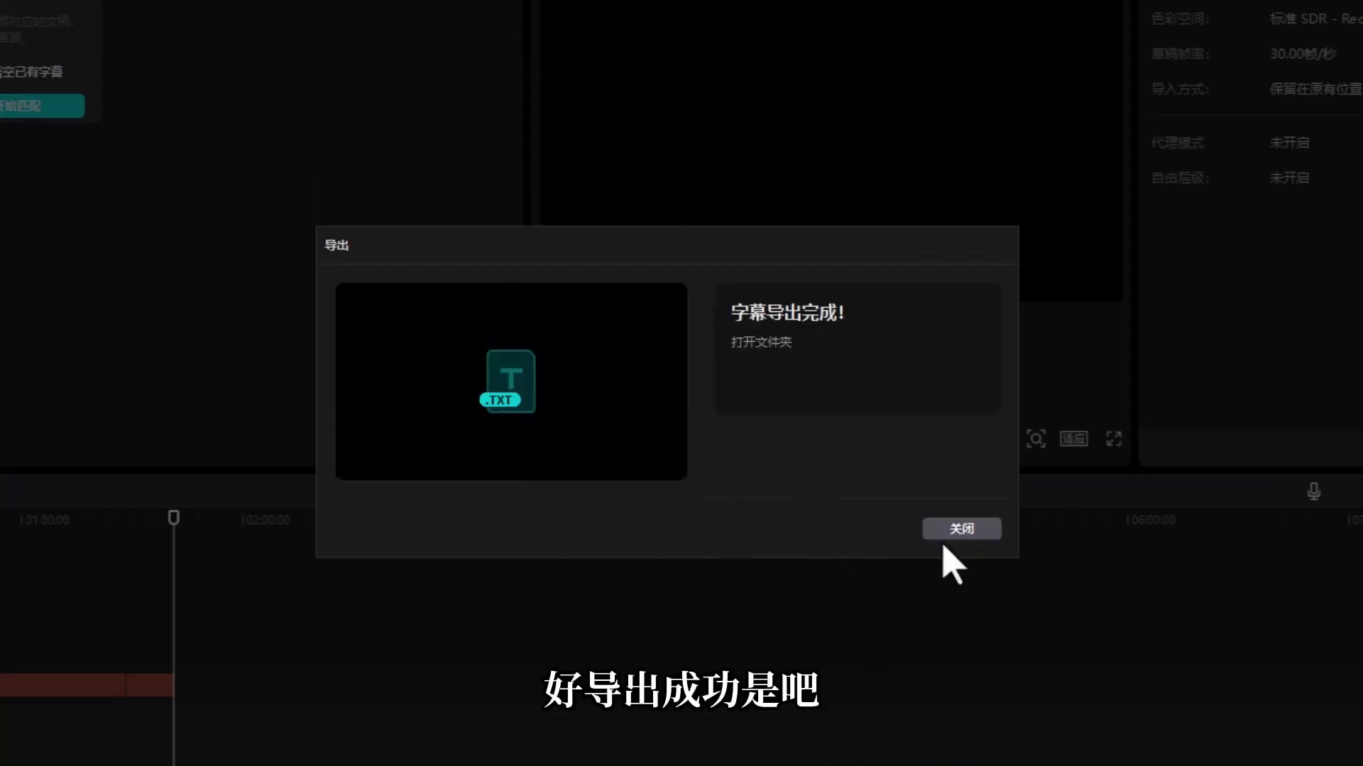
pyautogui.click(960, 533)
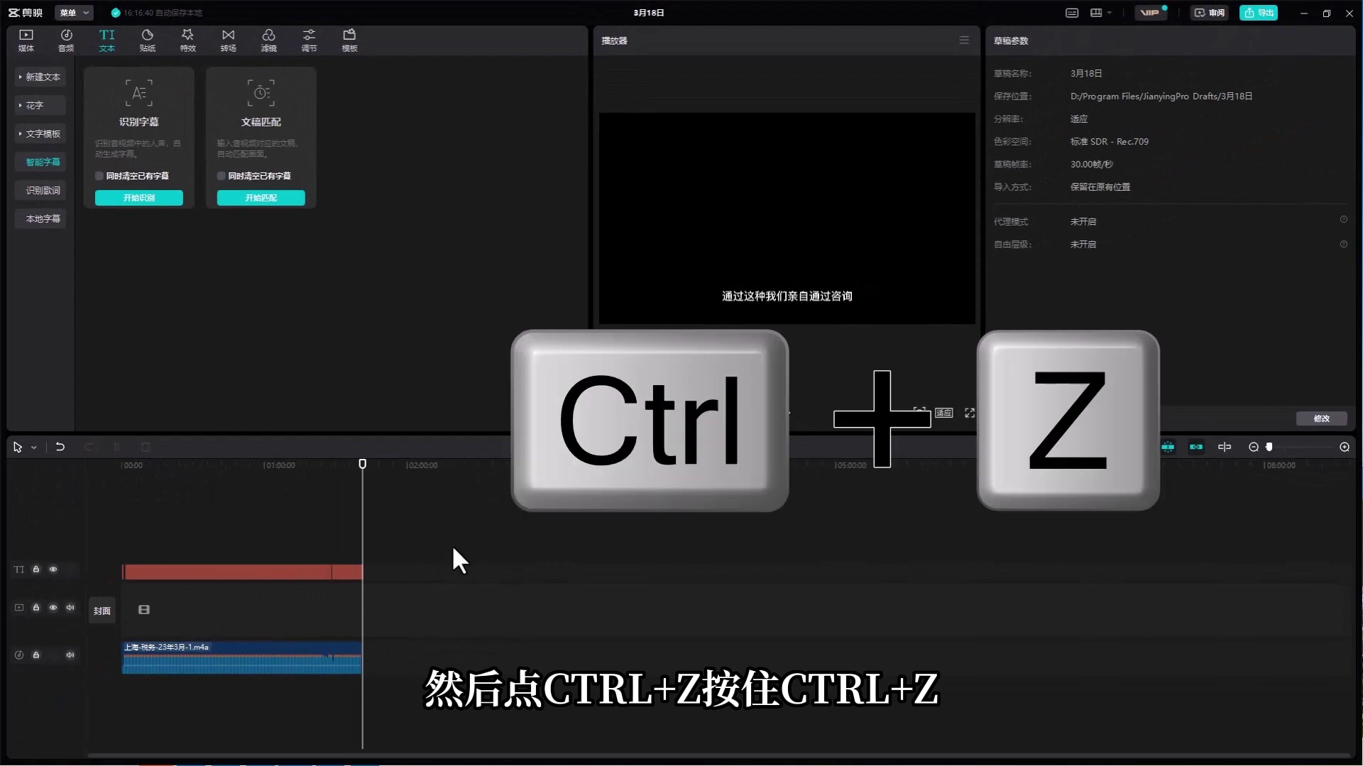
# - Undo the caption recognition and the deletion of the second audio segment
pyautogui.hotkey('ctrl', 'z')
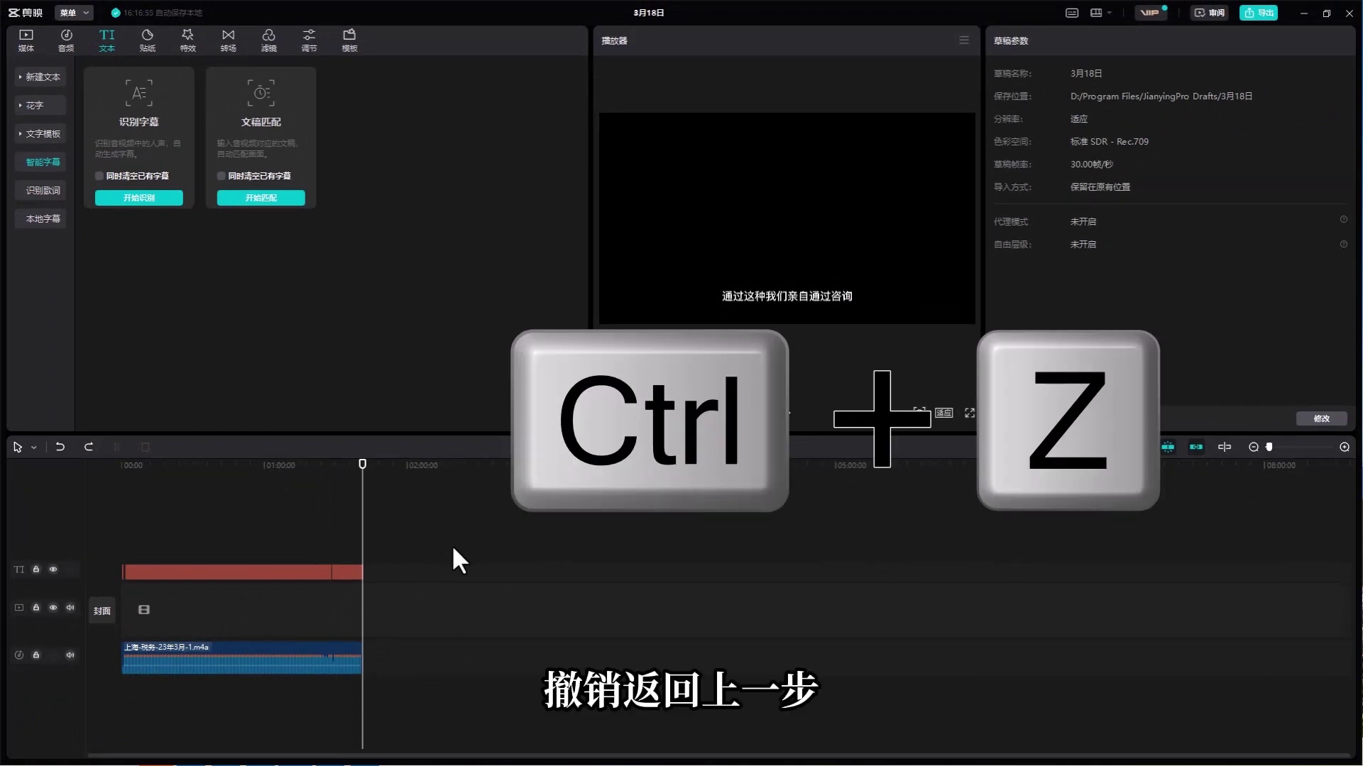
pyautogui.hotkey('ctrl', 'z')
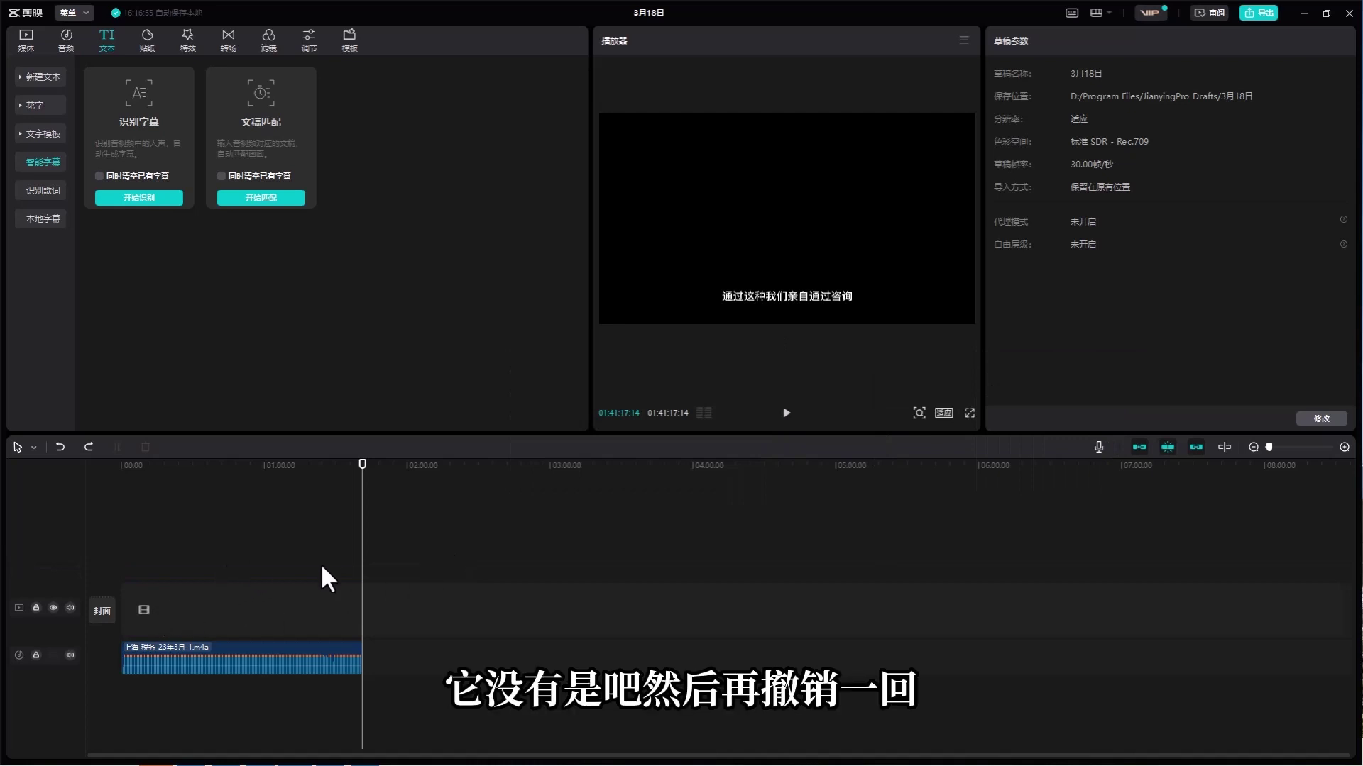
pyautogui.hotkey('ctrl', 'z')
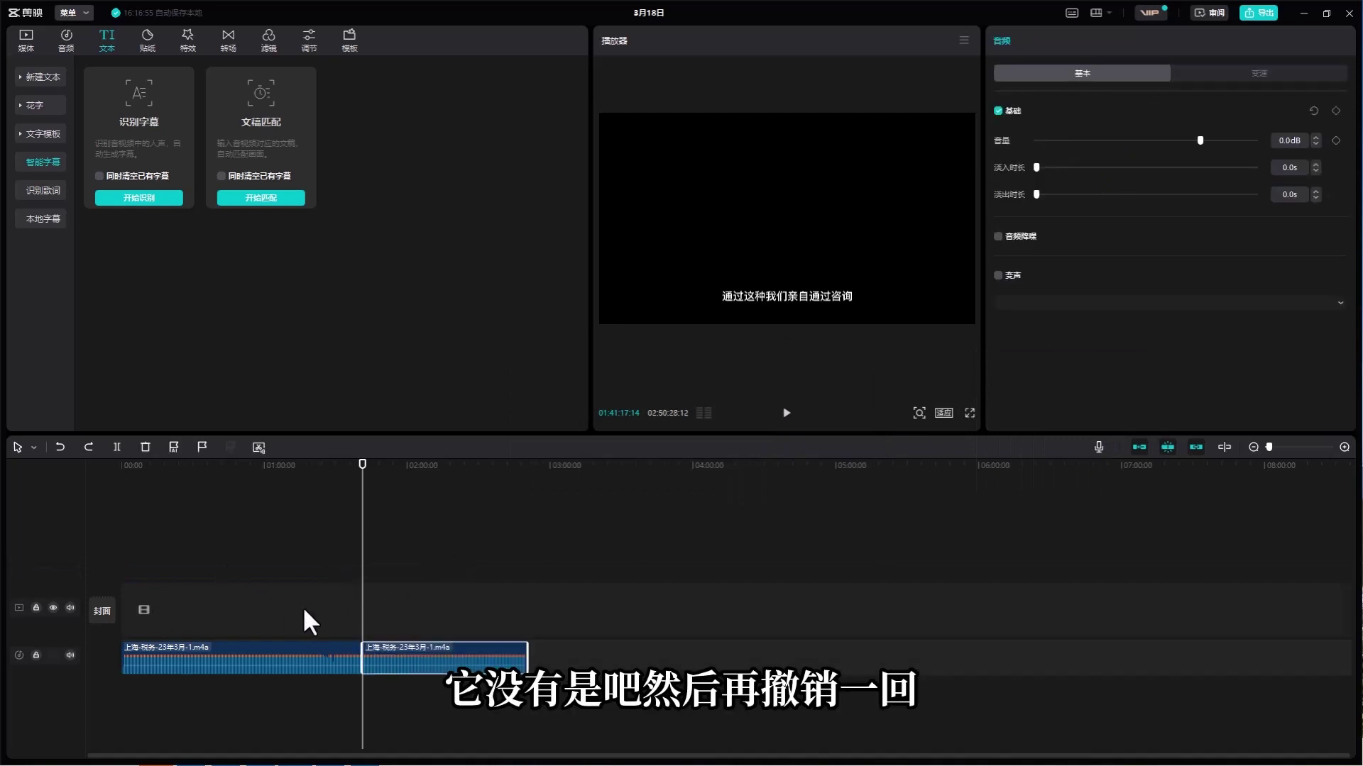
# - Delete the first audio segment and move the second segment to the start of the timeline
pyautogui.click(294, 647)
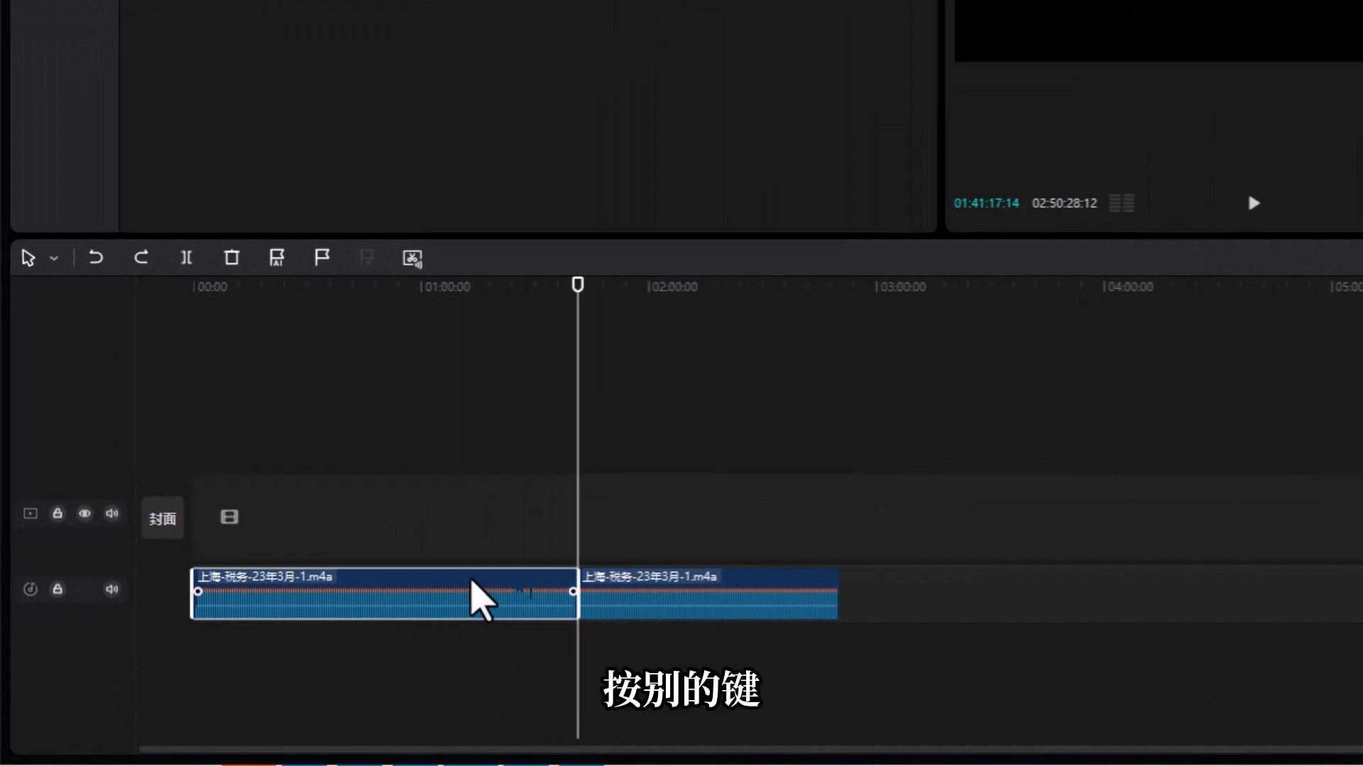
pyautogui.press('Delete')
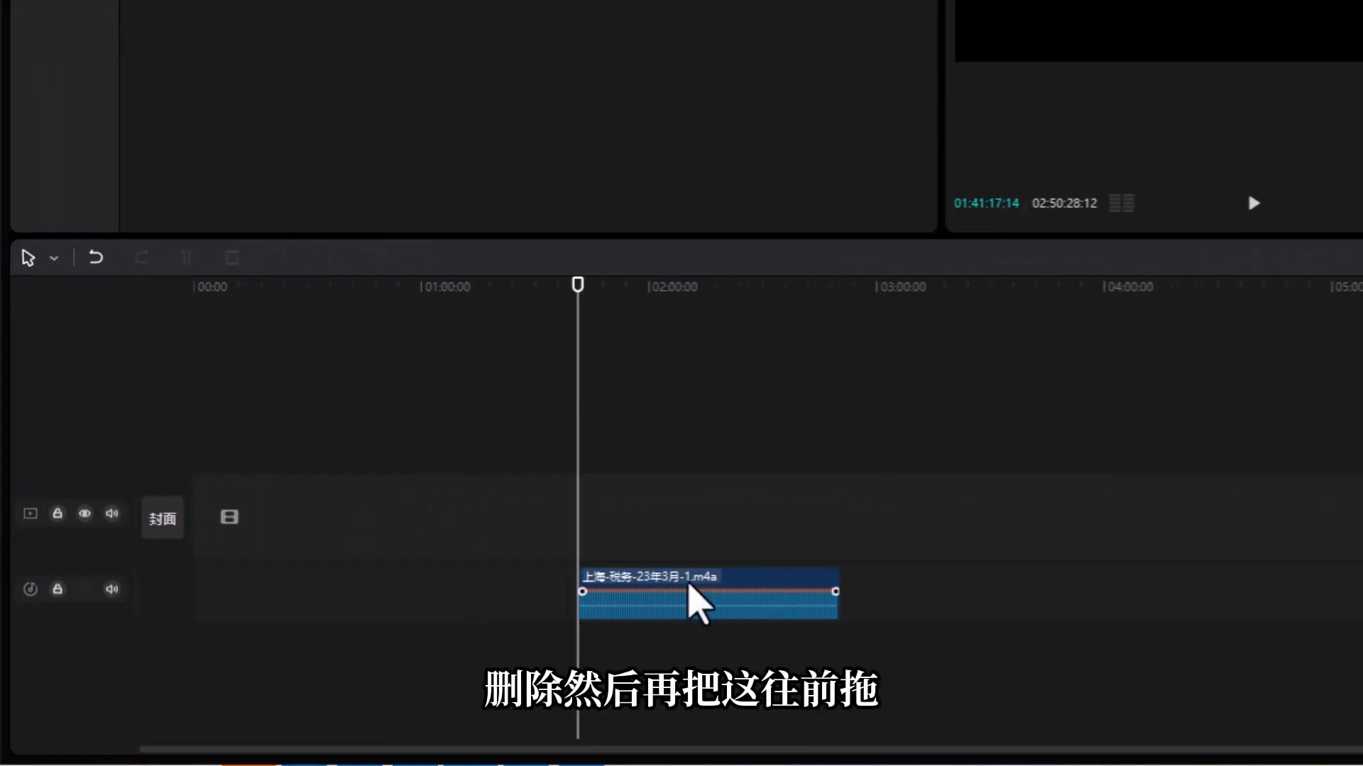
pyautogui.moveTo(693, 599); pyautogui.dragTo(298, 599)
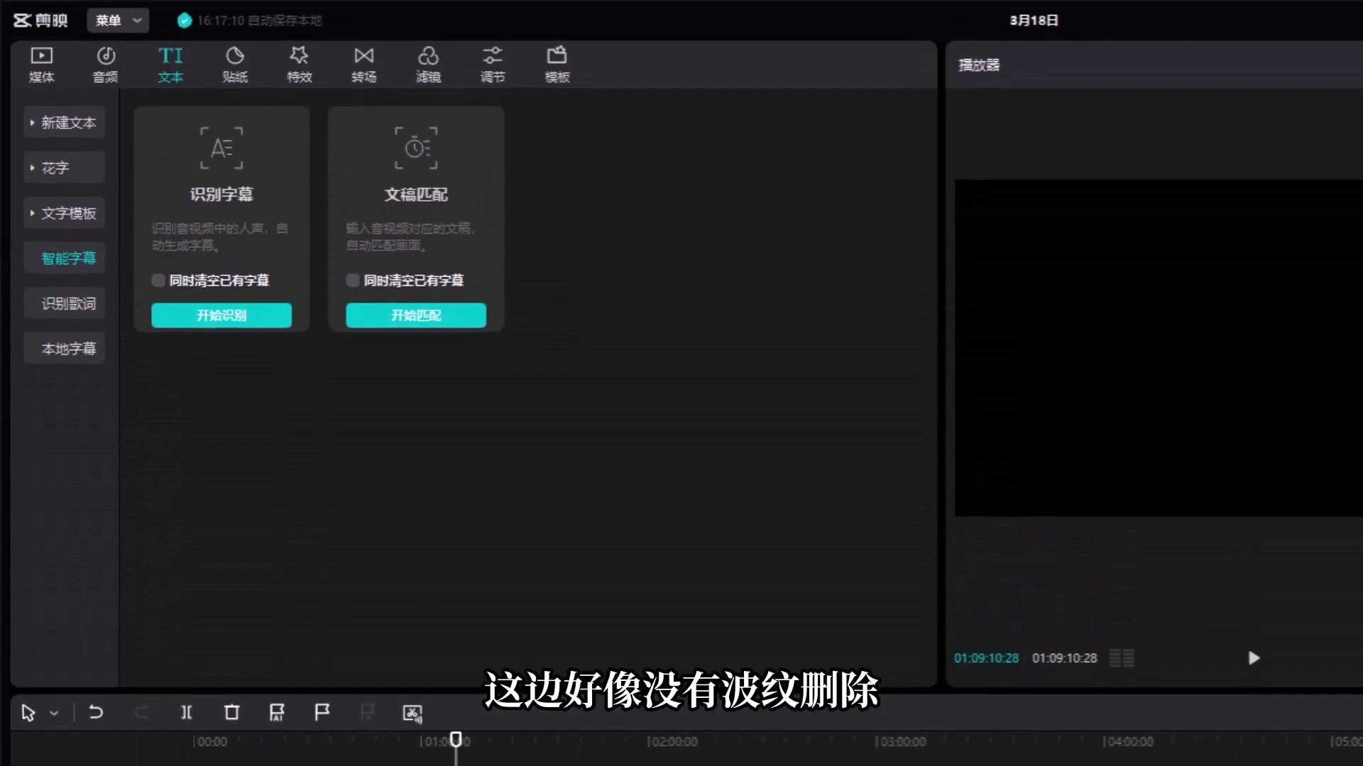
# - Generate automatic captions for the moved audio segment and export them as a TXT file named 2
pyautogui.click(238, 318)
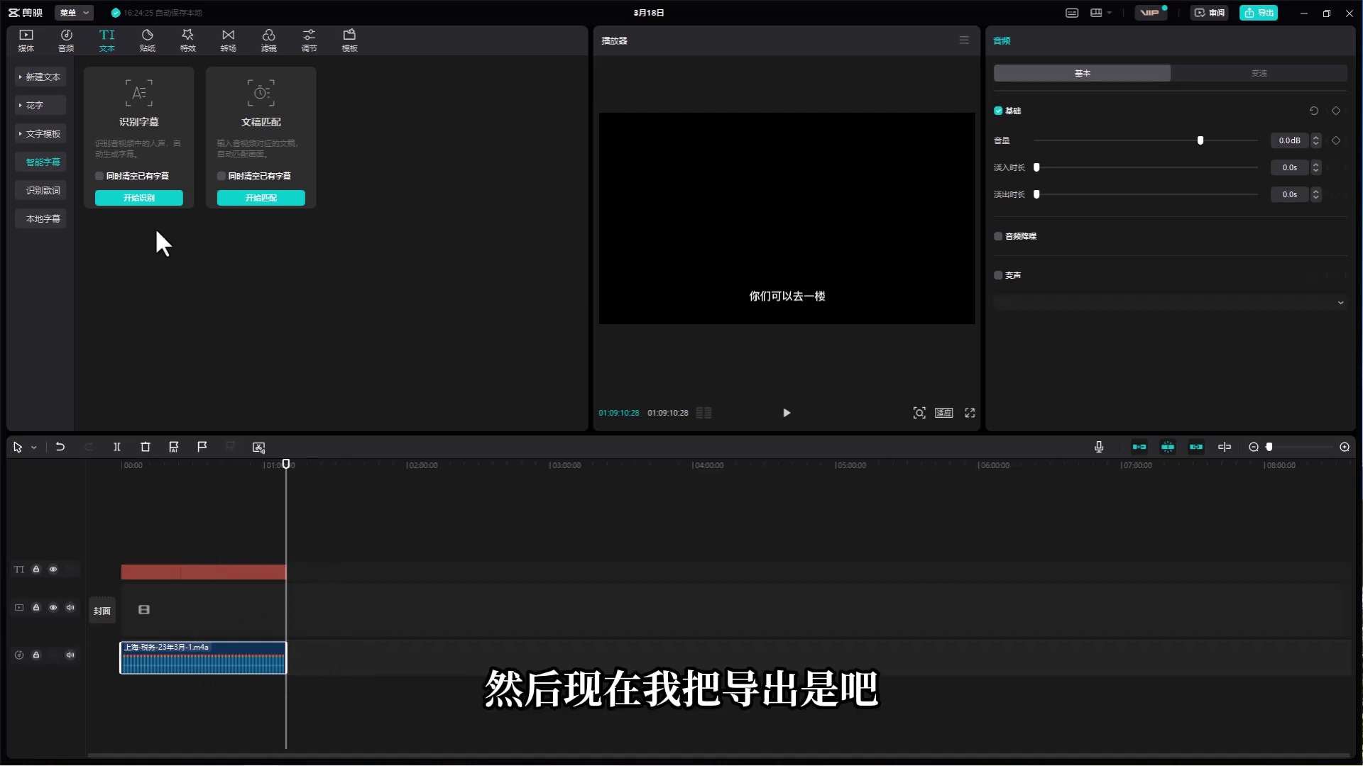
pyautogui.click(85, 14)
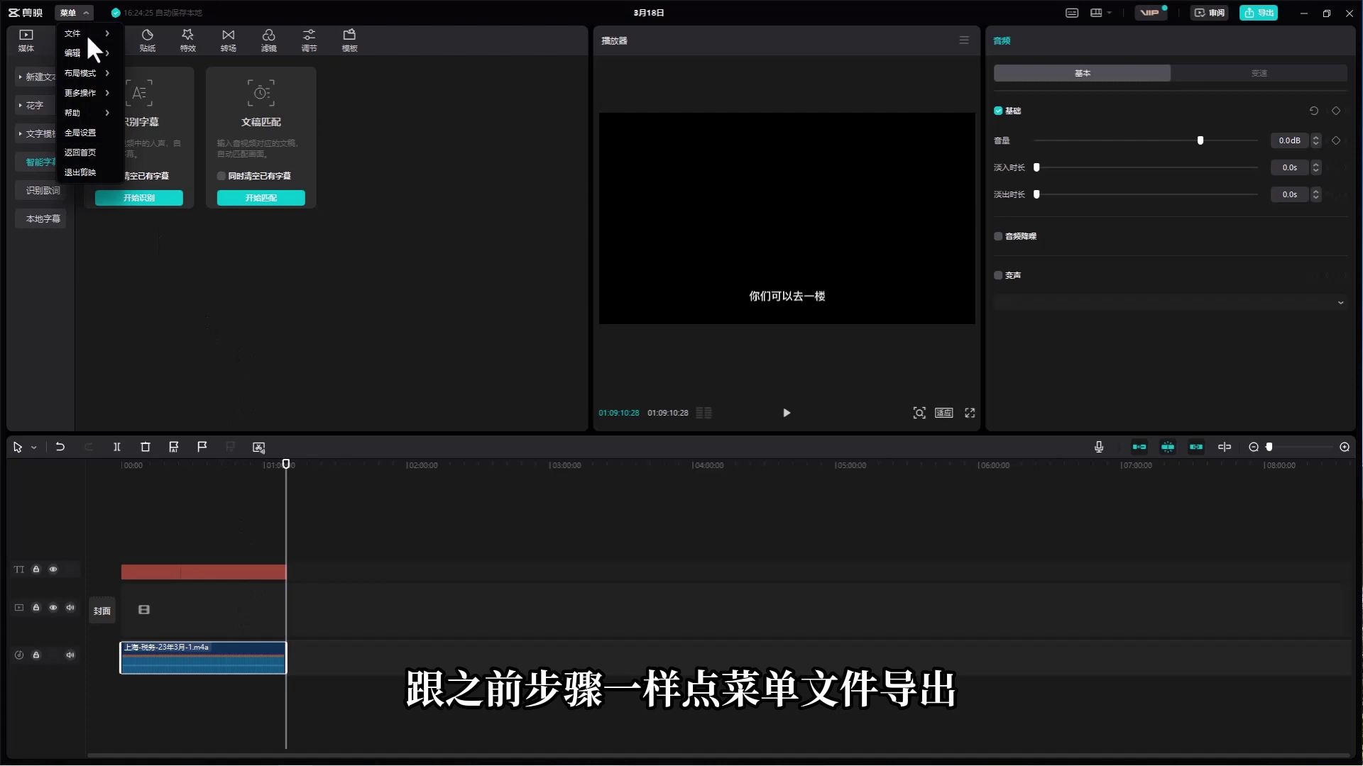
pyautogui.moveTo(88, 35)
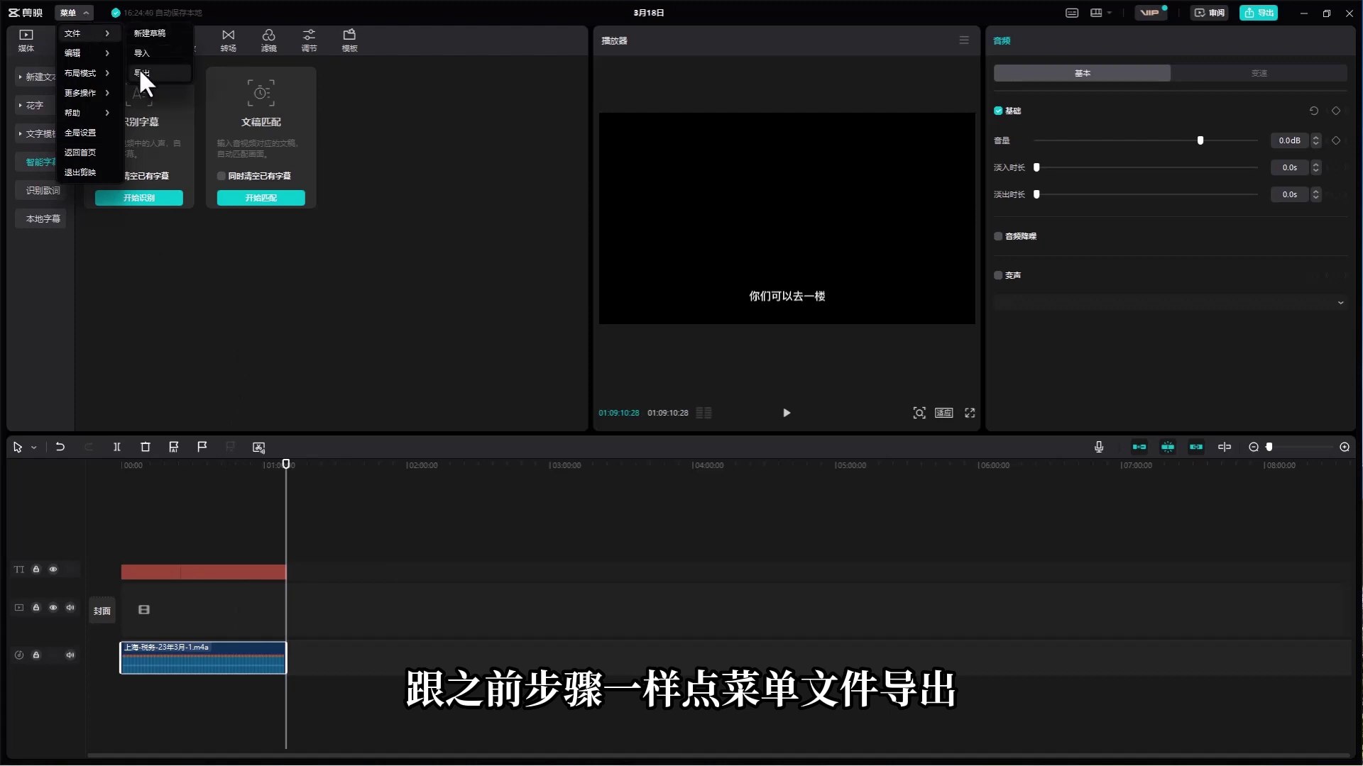
pyautogui.click(141, 72)
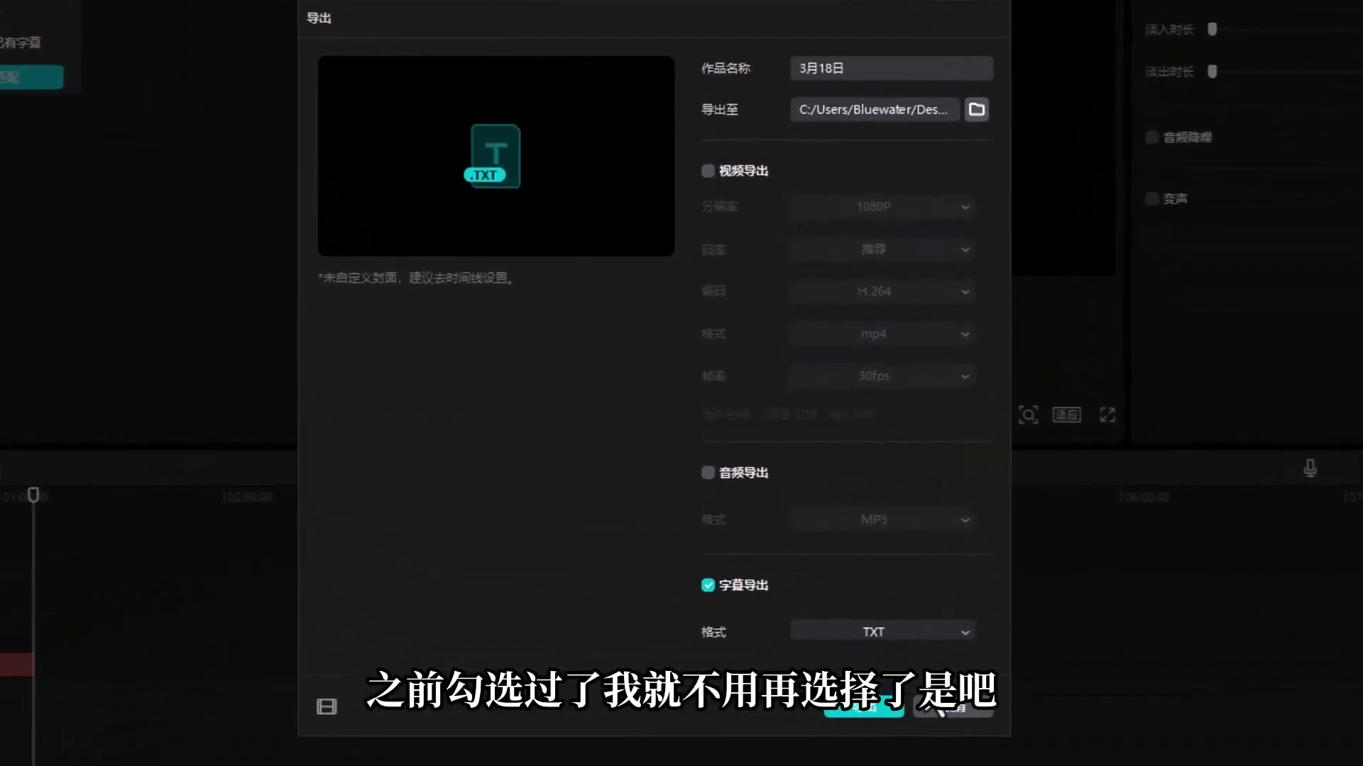
pyautogui.click(897, 69)
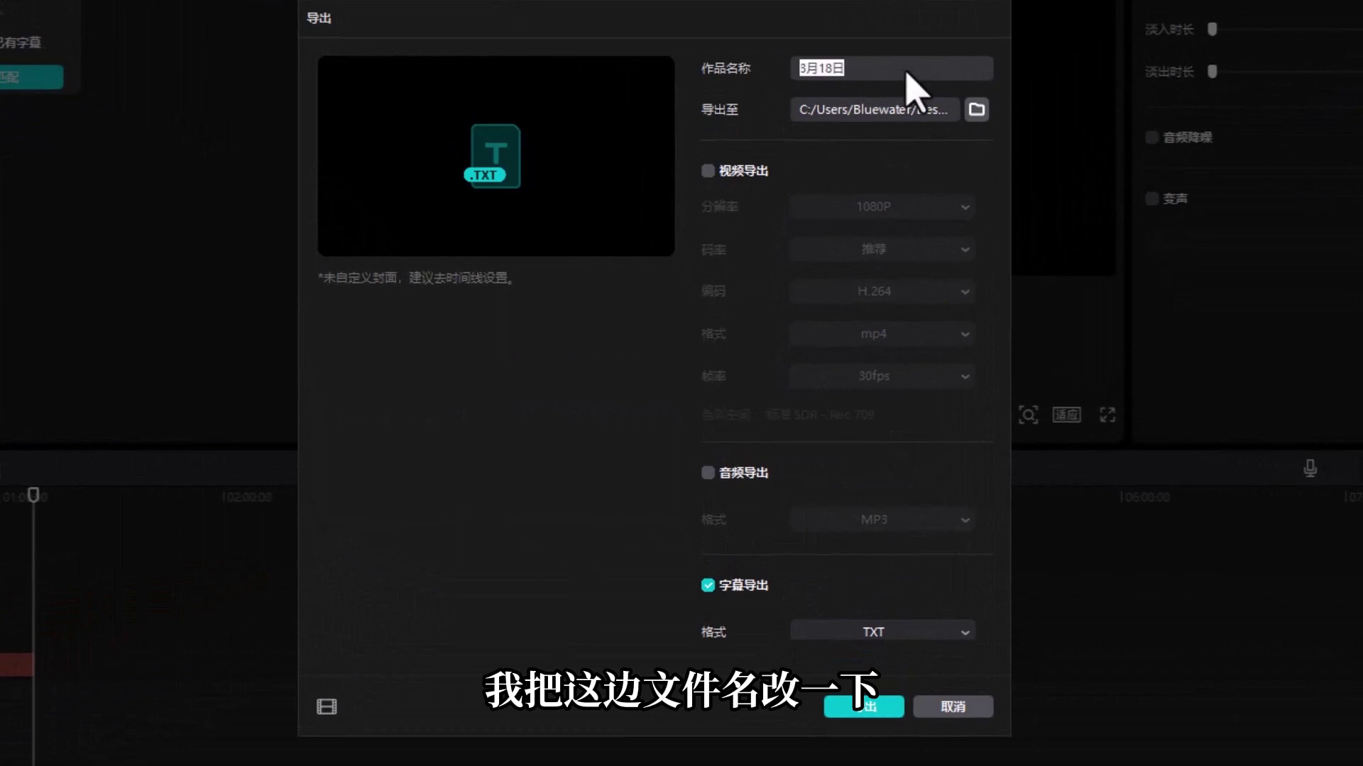
pyautogui.write('2')
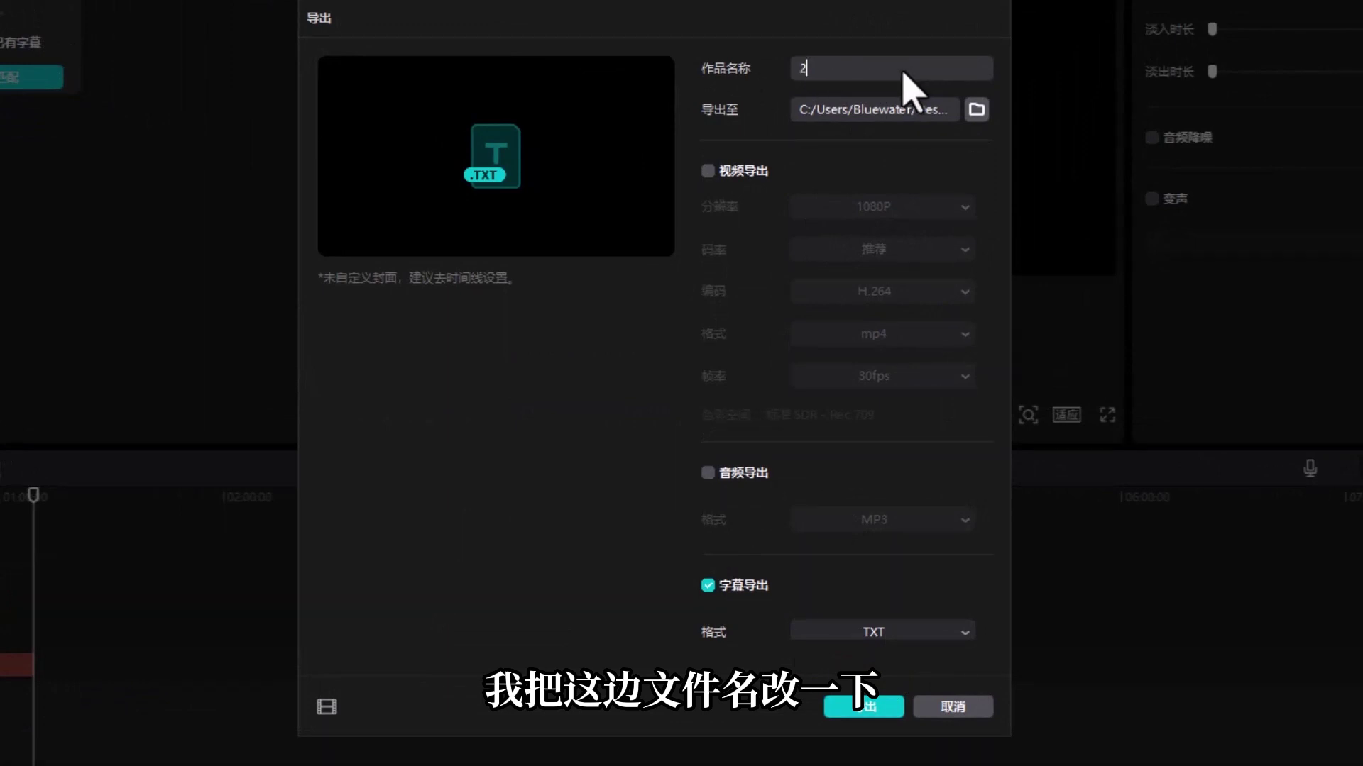
pyautogui.click(857, 708)
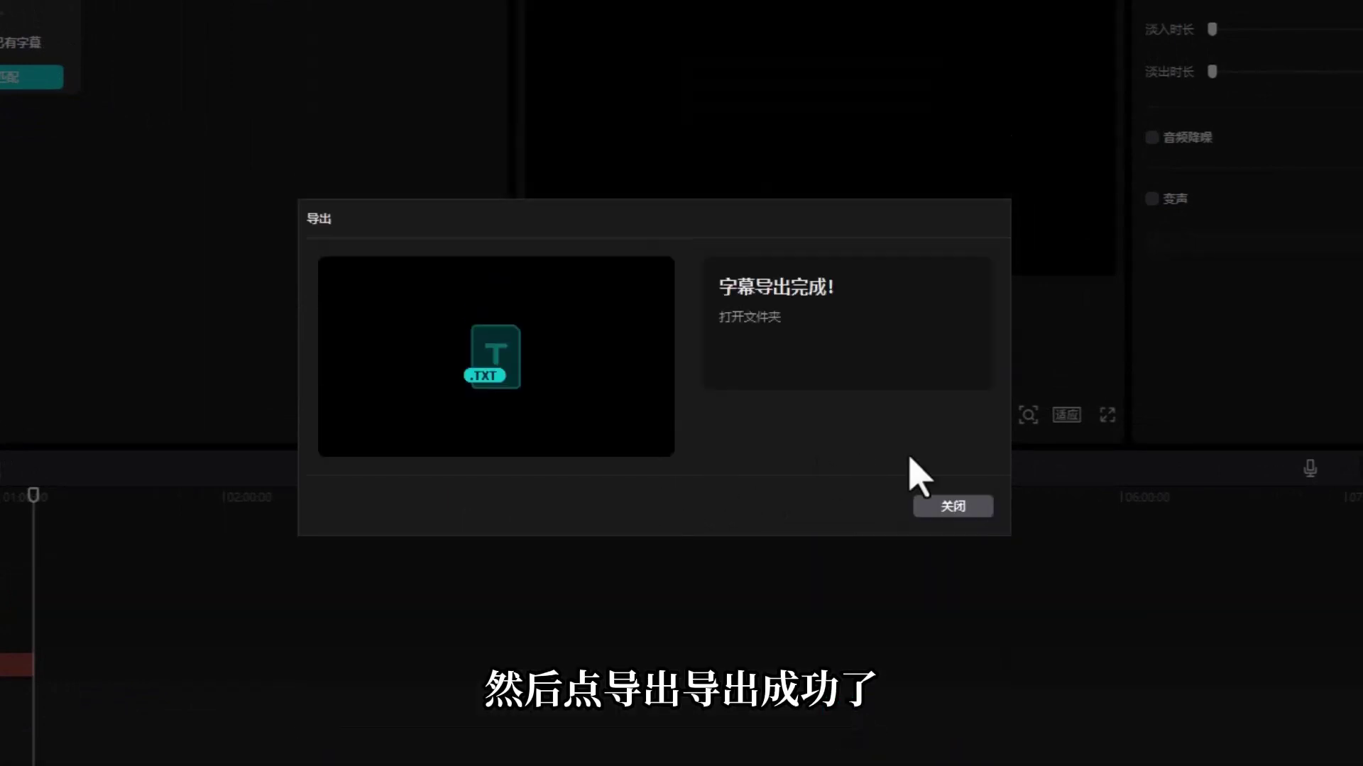
# - Close the export dialog, then copy the entire text of 2.txt and close that file
pyautogui.click(965, 512)
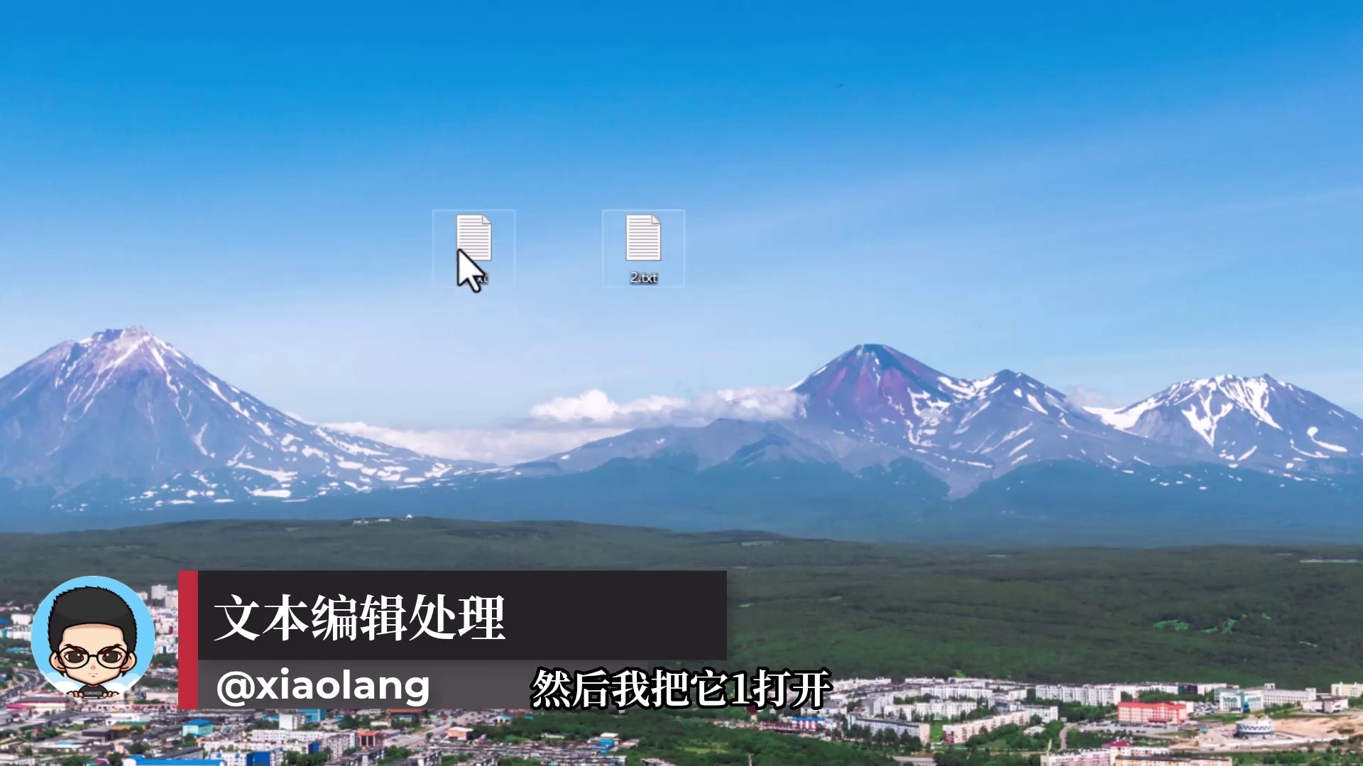
pyautogui.doubleClick(642, 273)
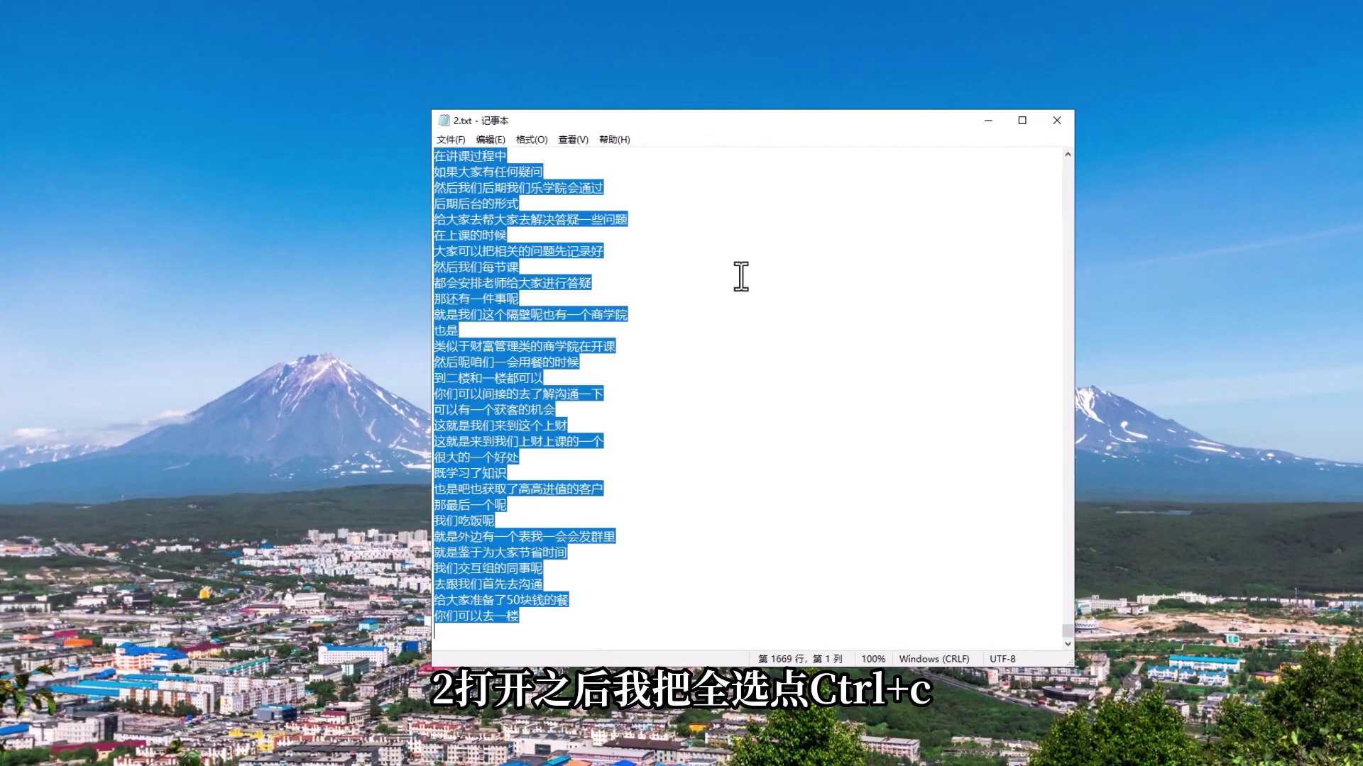
pyautogui.hotkey('ctrl', 'c')
pyautogui.click(1057, 120)
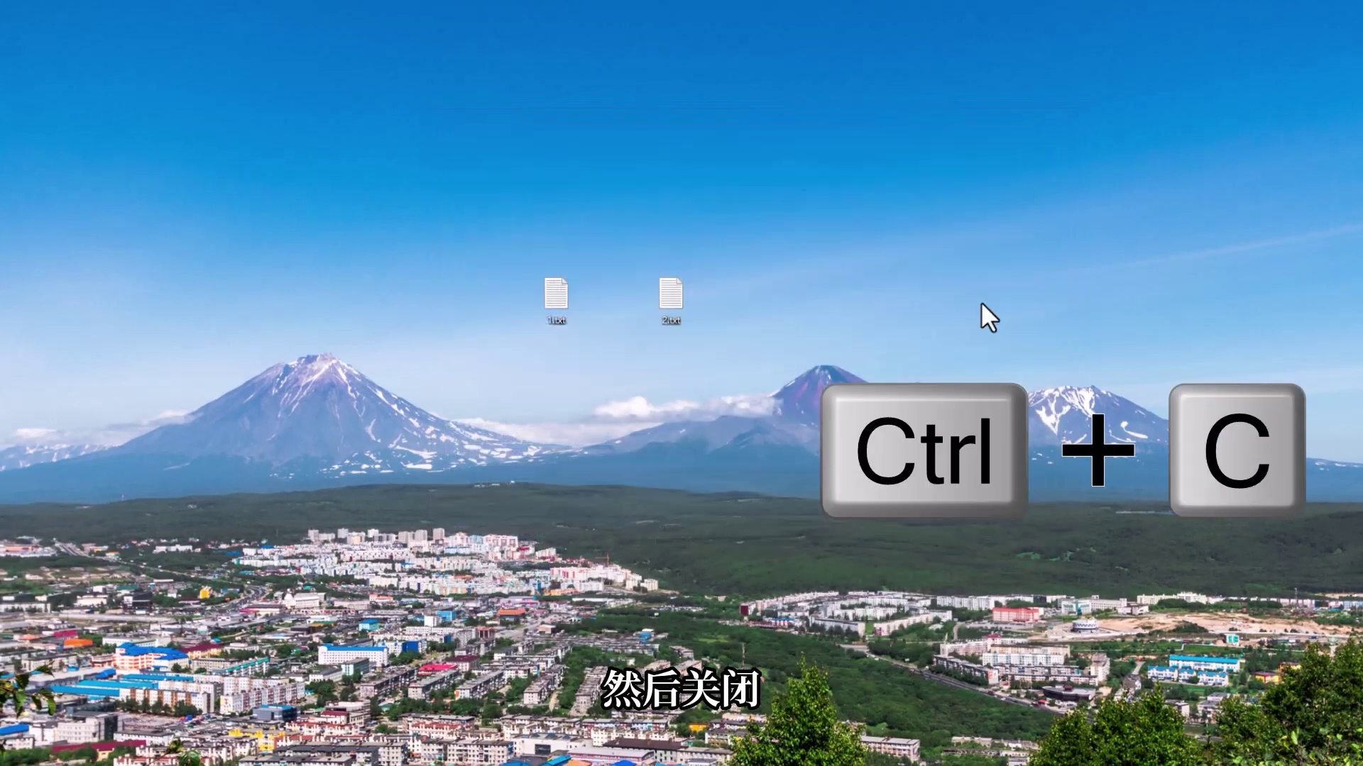
# - Append the copied text to the end of 1.txt and save the file
pyautogui.doubleClick(560, 302)
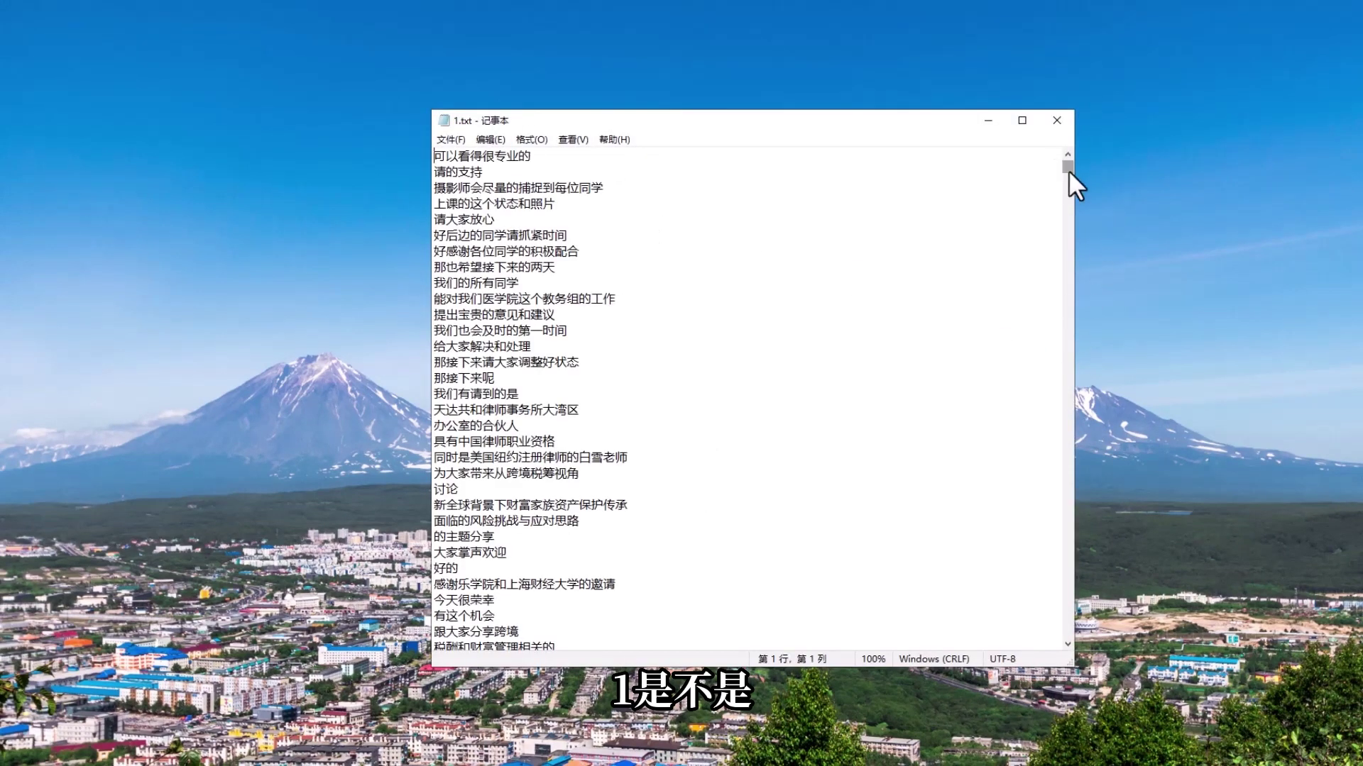
pyautogui.moveTo(1067, 168); pyautogui.dragTo(1058, 643)
pyautogui.click(518, 637)
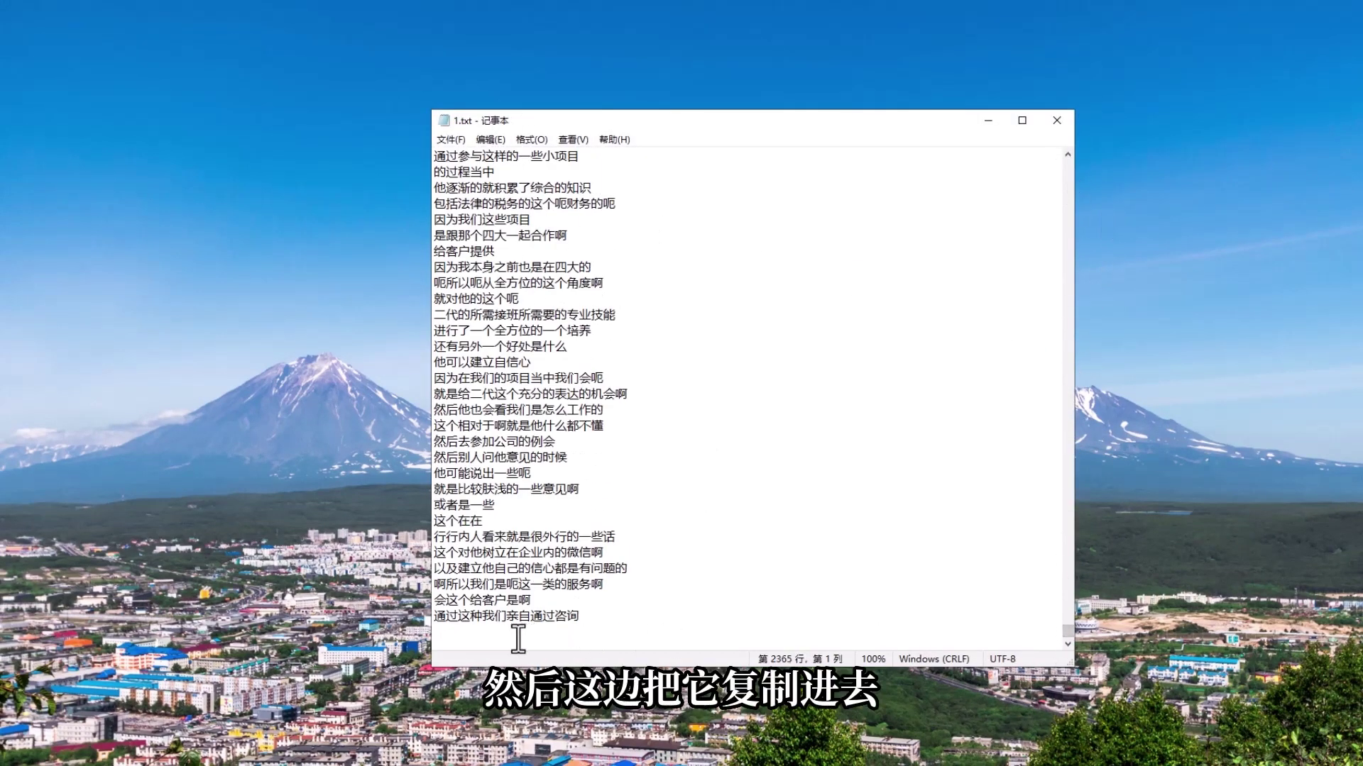
pyautogui.hotkey('ctrl', 'v')
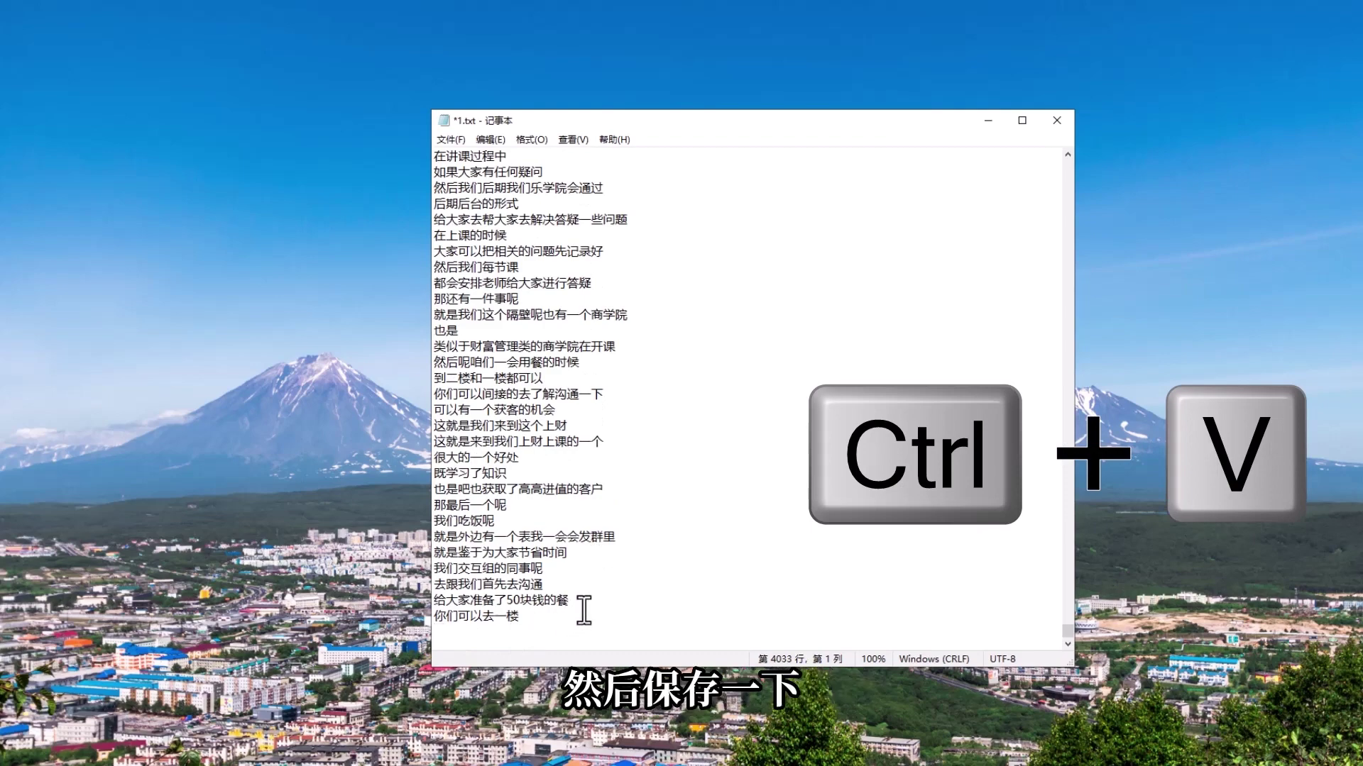
pyautogui.hotkey('ctrl', 's')
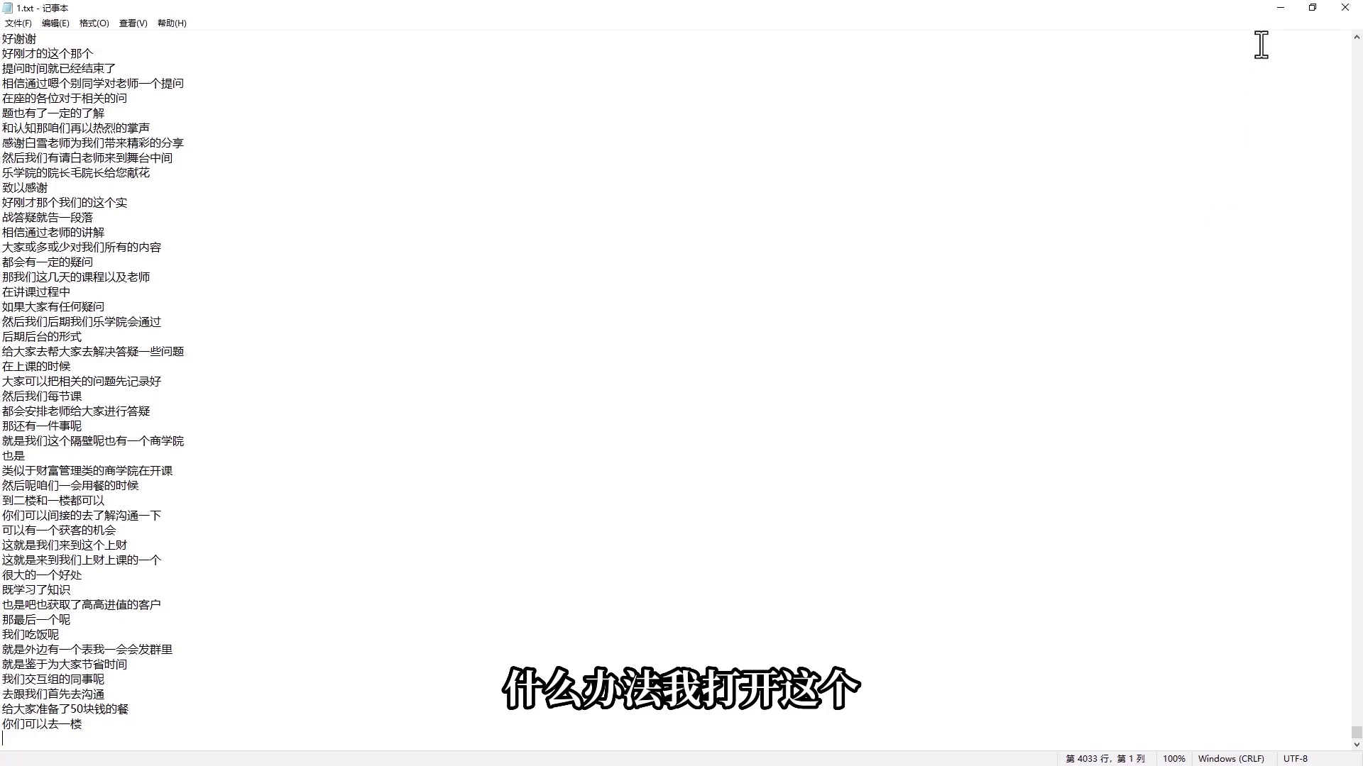
# - Add "--" as a paragraph marker after the last line of 1.txt and after single lines one screenful apart near the beginning
pyautogui.click(1281, 15)
pyautogui.hotkey('alt', 'Tab')
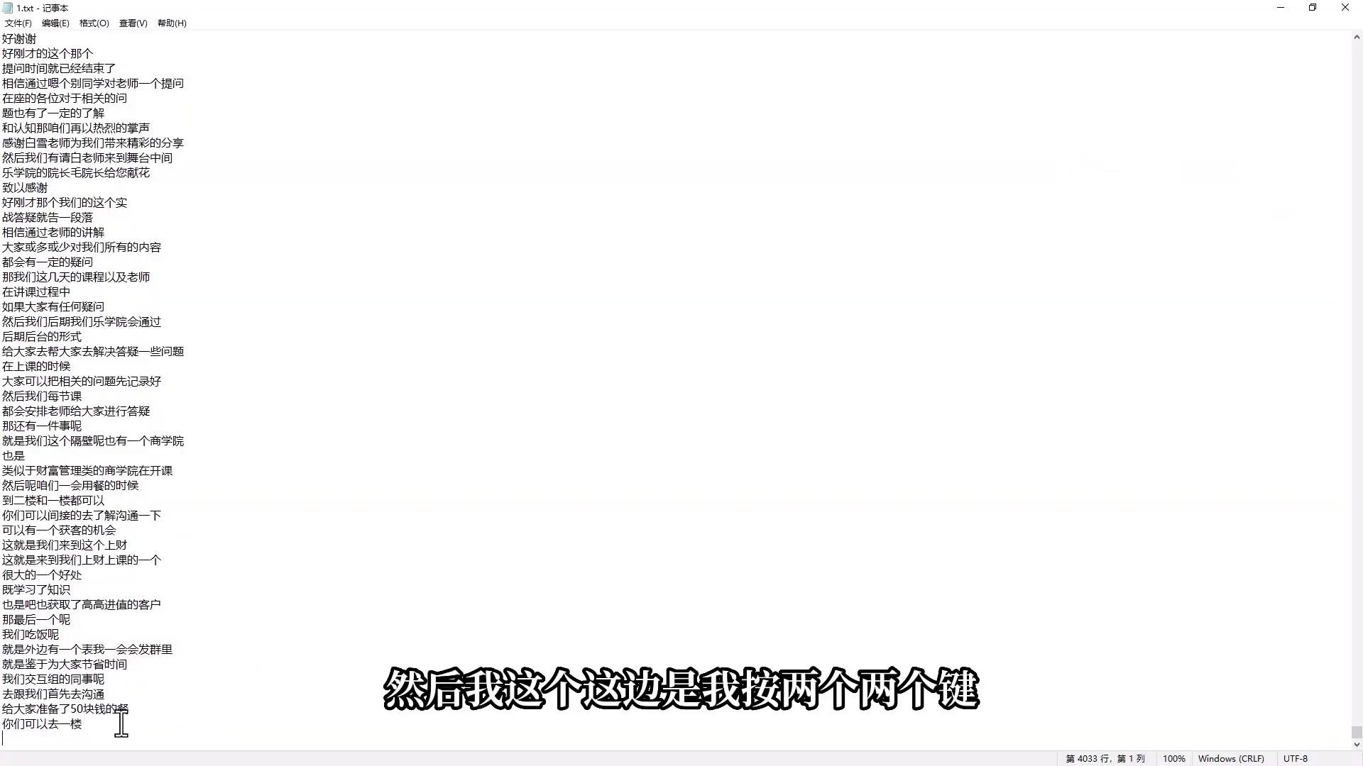
pyautogui.write('--')
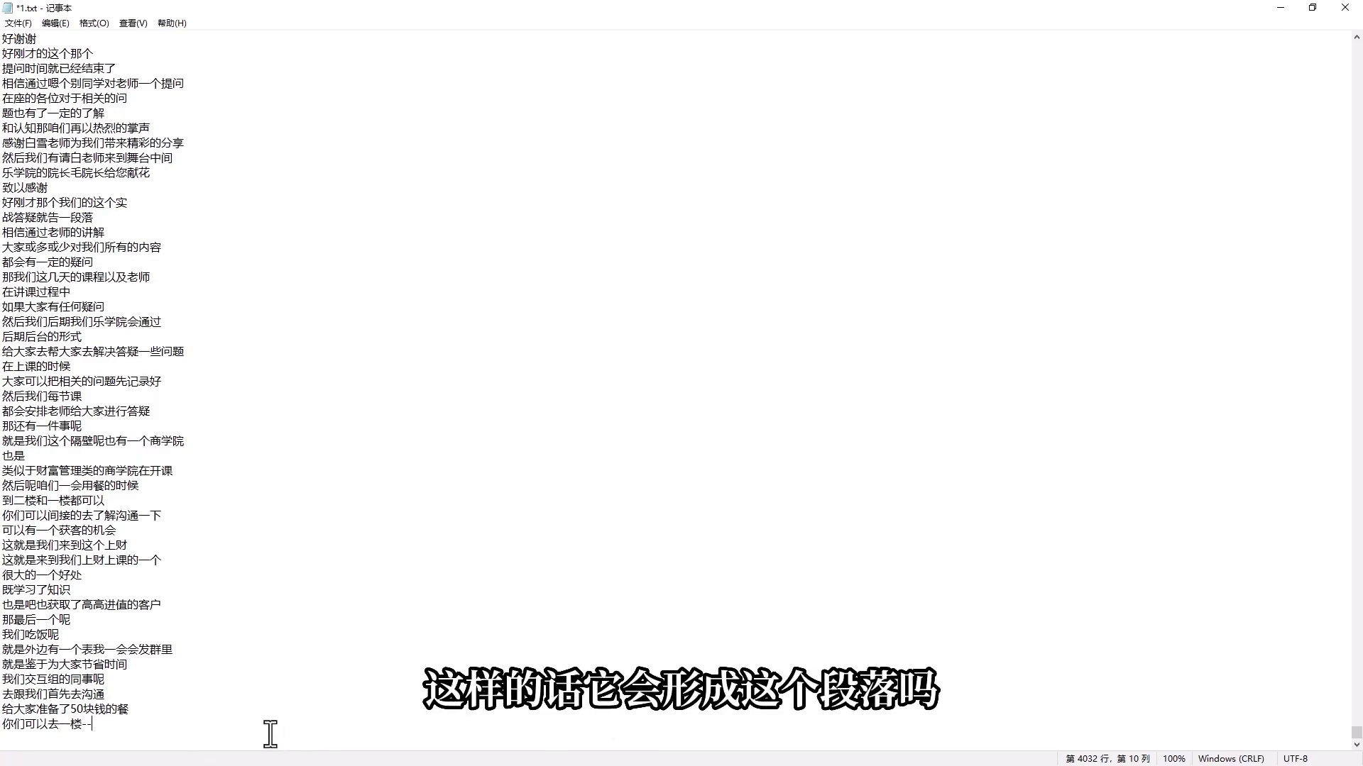
pyautogui.moveTo(1355, 732); pyautogui.dragTo(1356, 50)
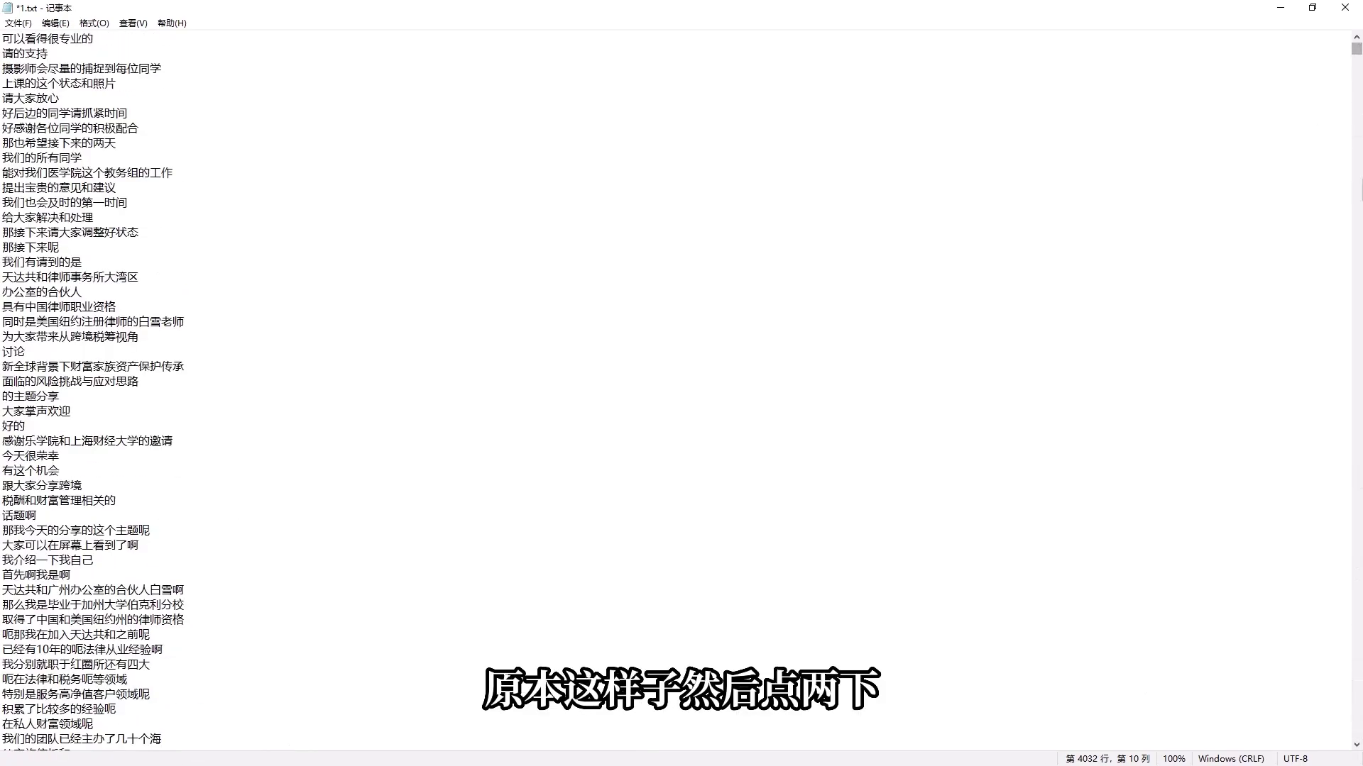
pyautogui.doubleClick(1354, 723)
pyautogui.click(262, 725)
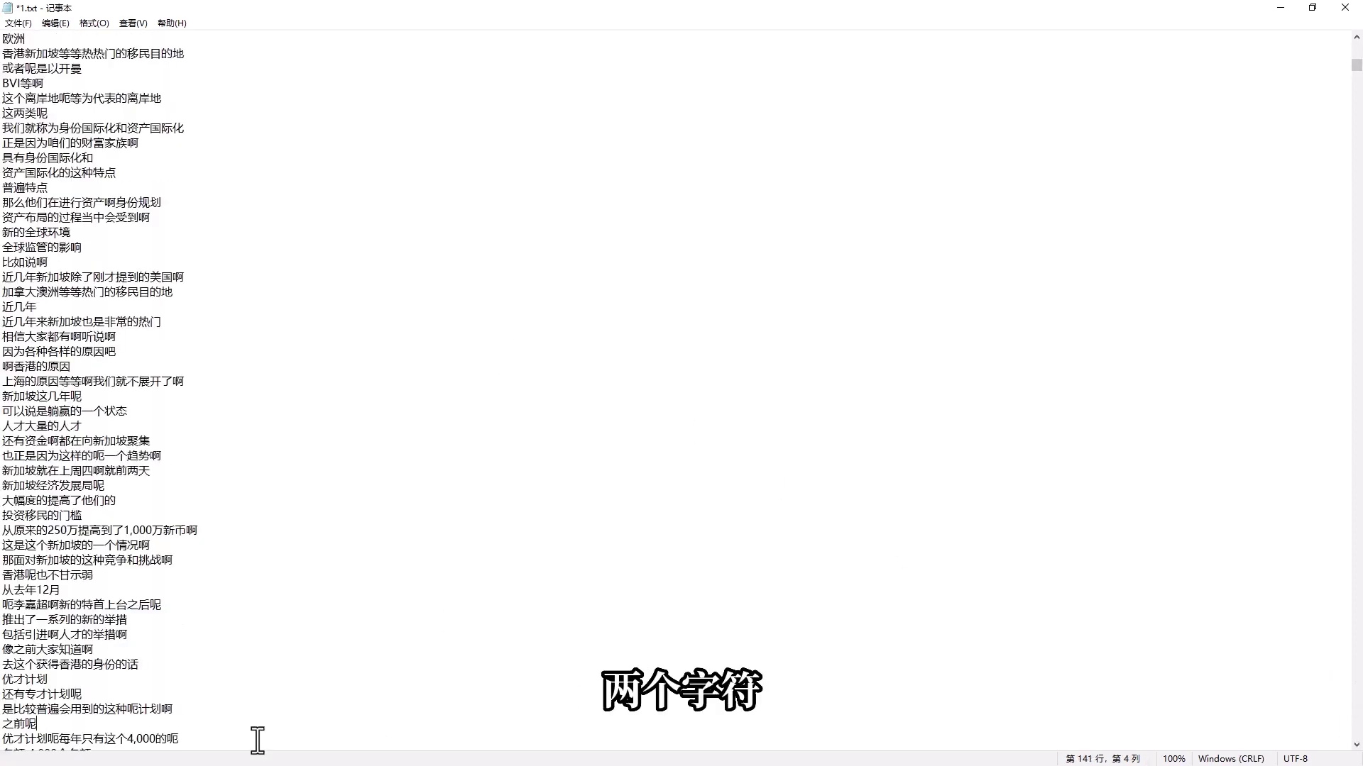
pyautogui.doubleClick(1349, 731)
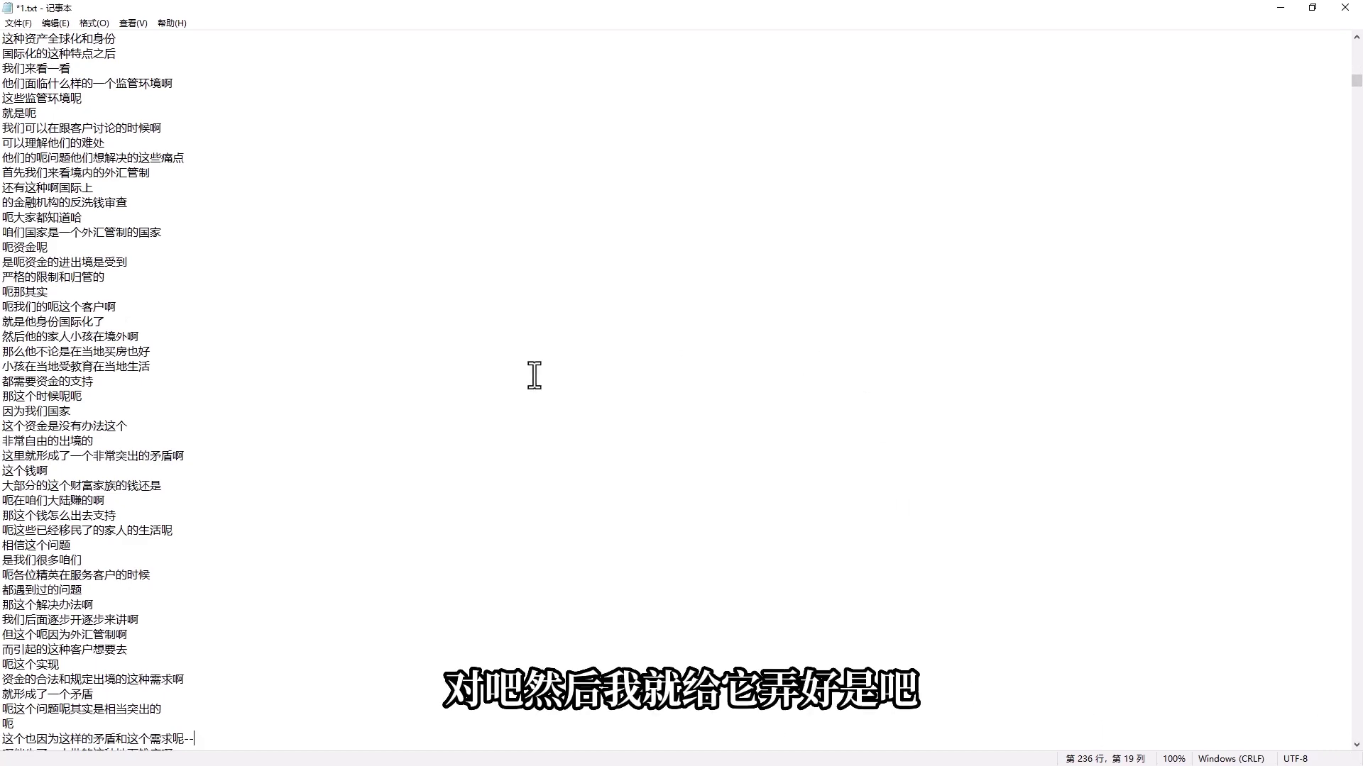
# - Return to the beginning of 1.txt and run the 按键精灵 script that adds "--" at regular intervals down the file
pyautogui.moveTo(1353, 81); pyautogui.dragTo(1346, 39)
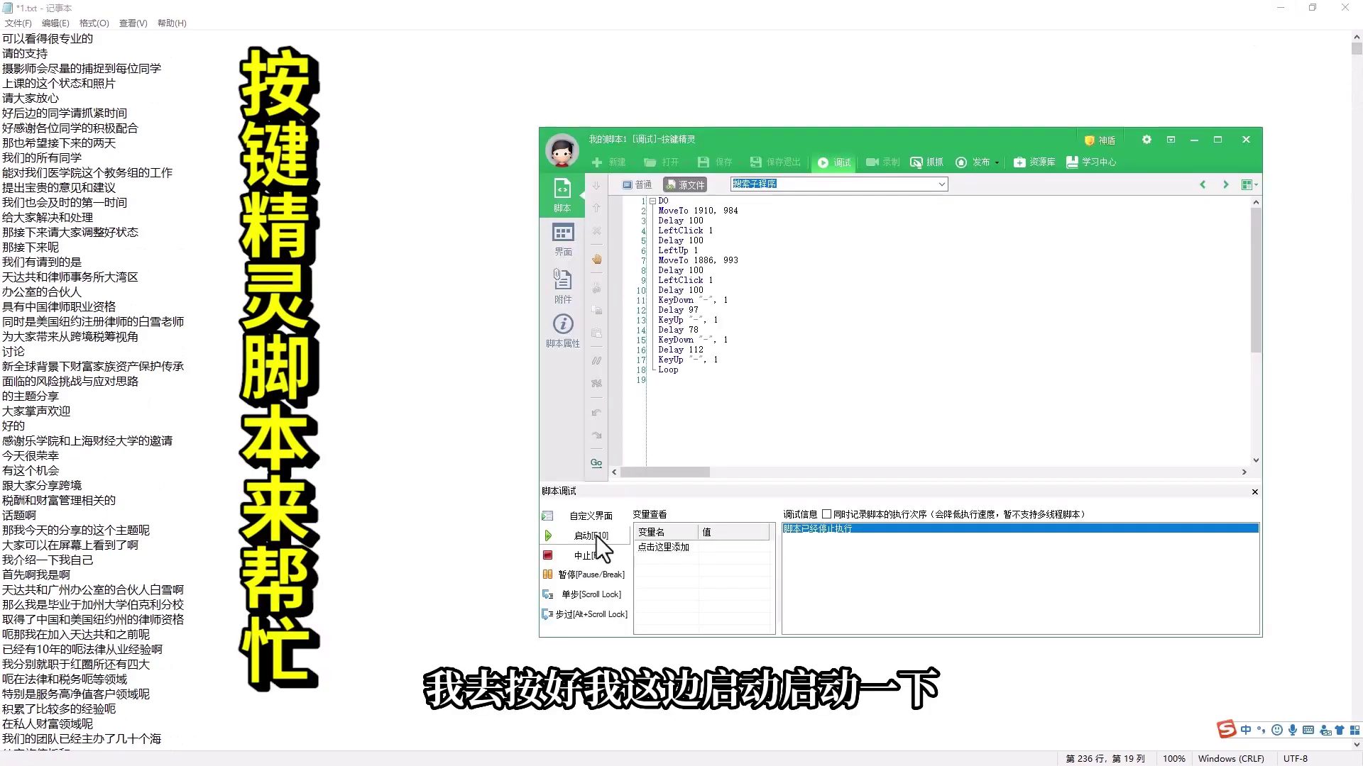
pyautogui.click(596, 536)
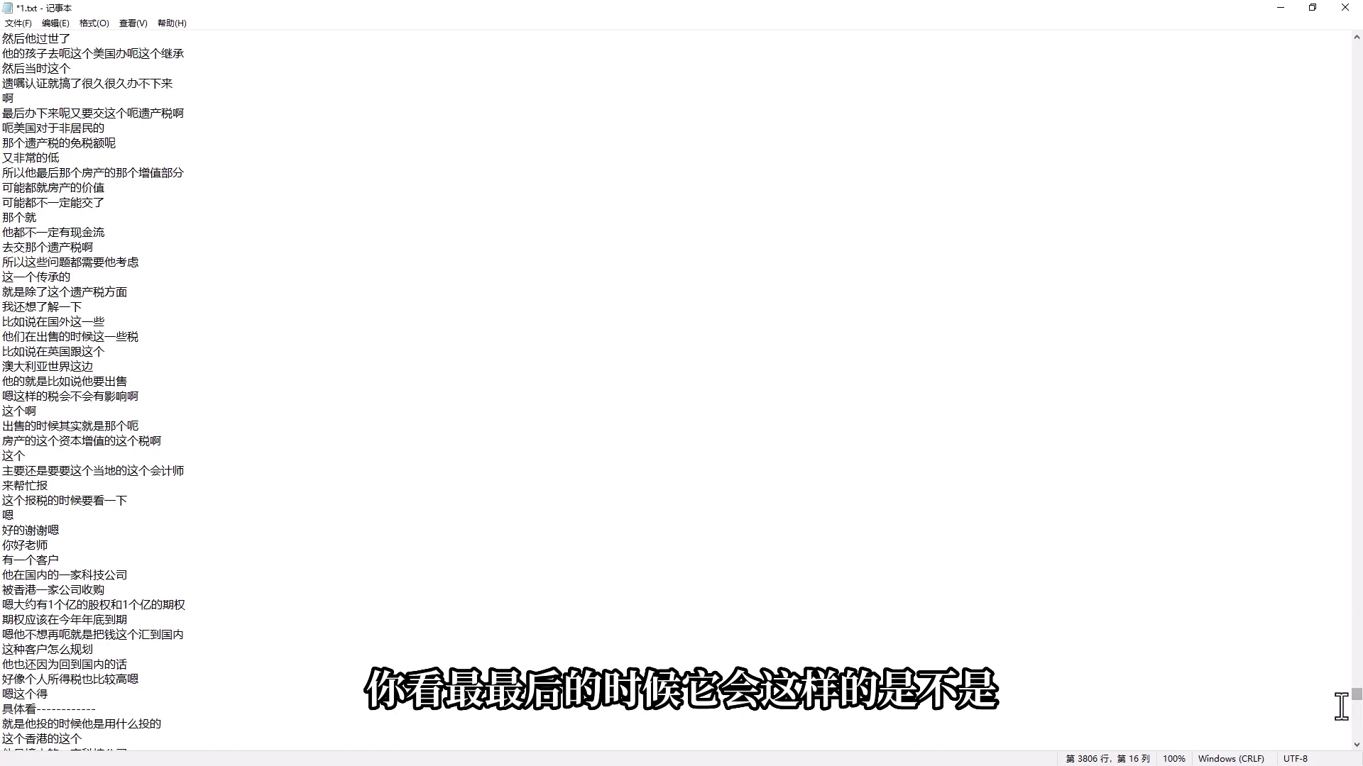
pyautogui.write('---')
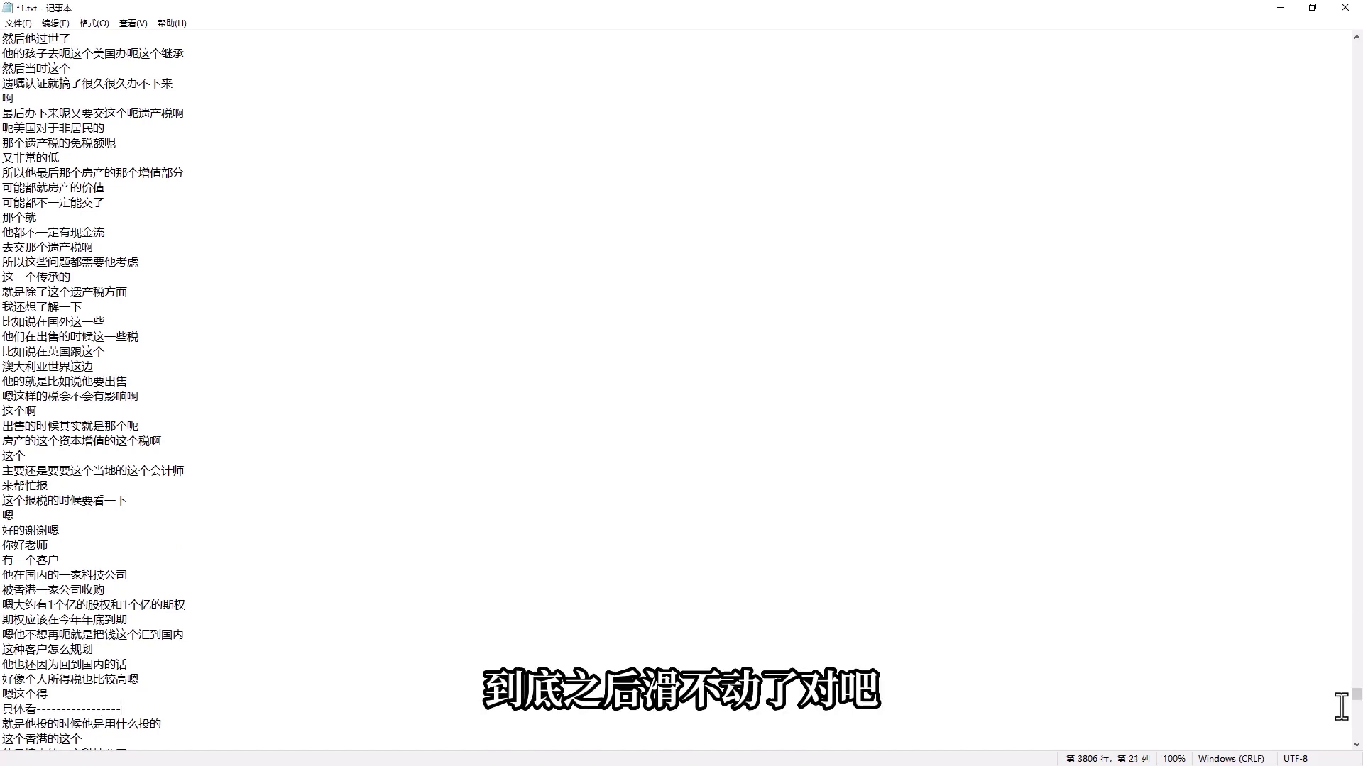
pyautogui.write('-----')
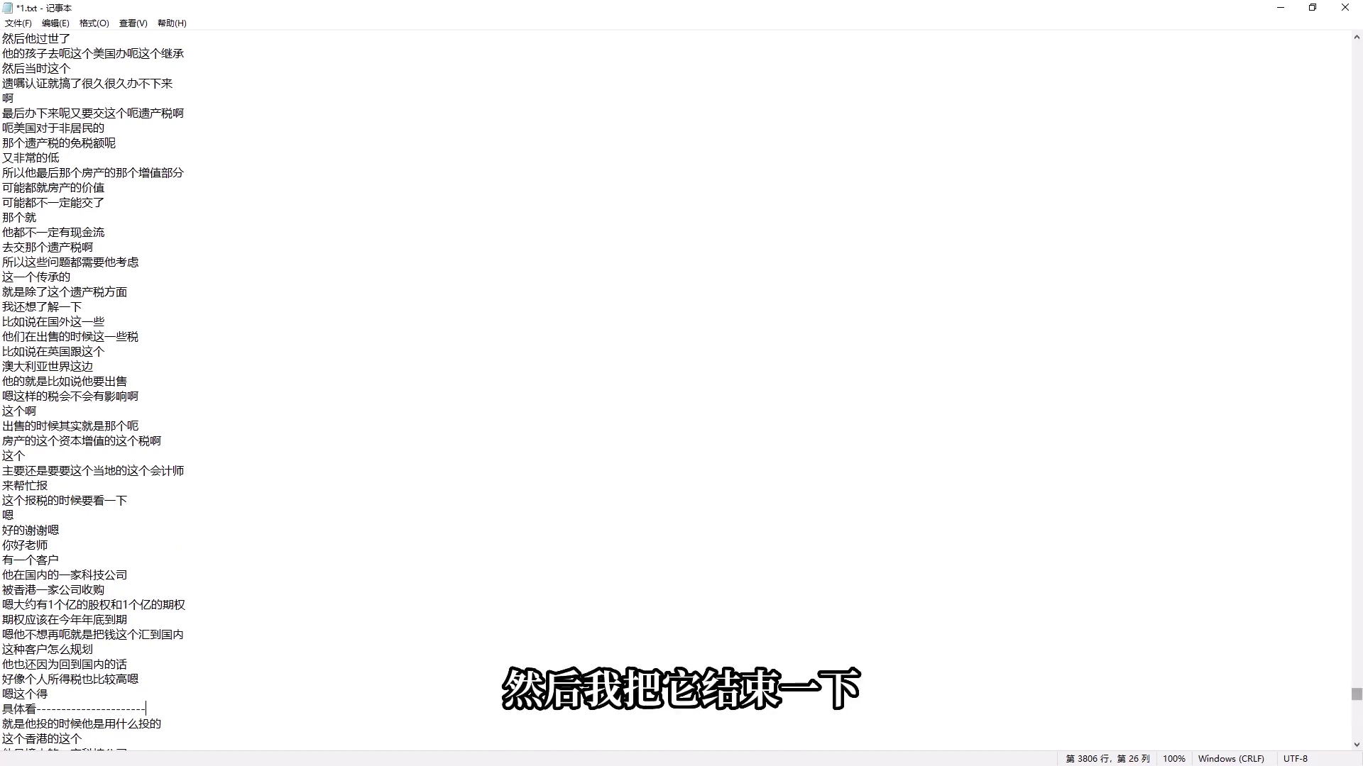
pyautogui.write('-----')
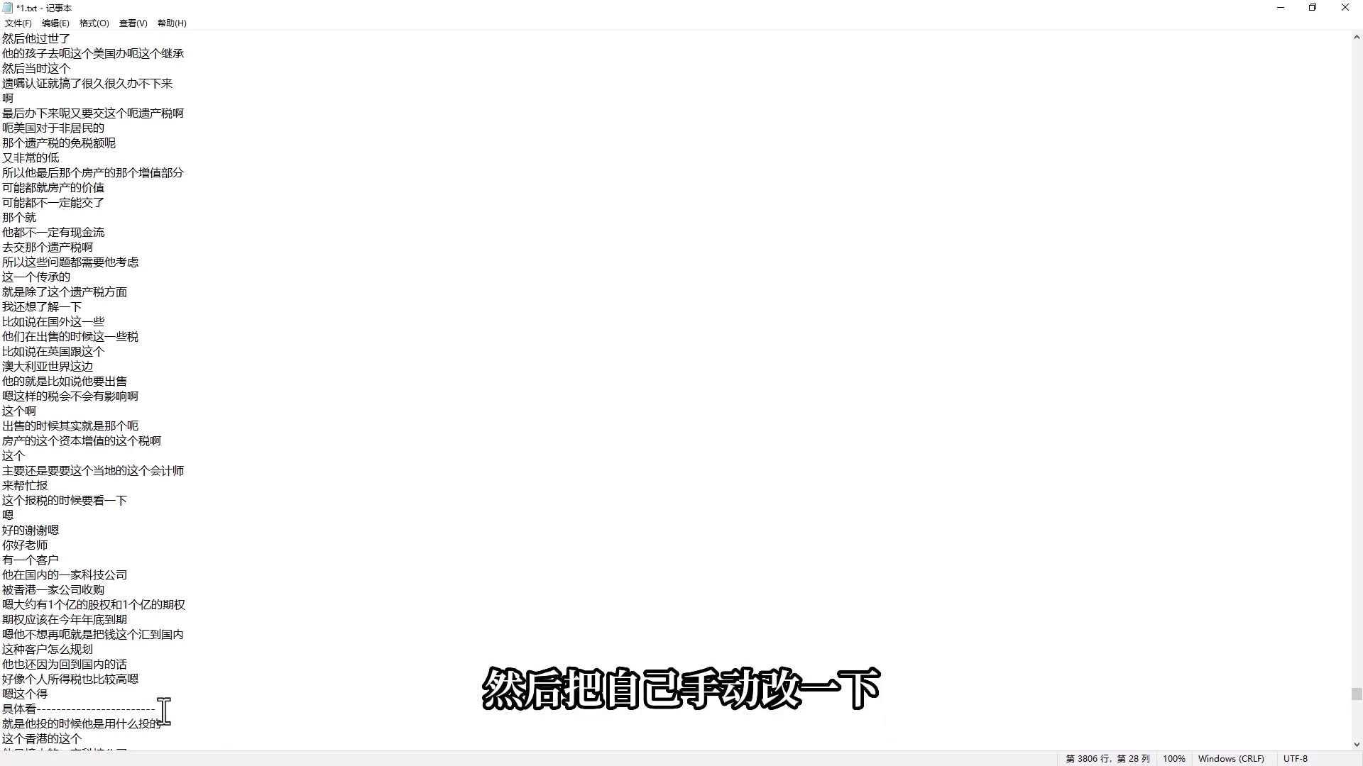
# - Shorten the row of dashes after "具体看" to "--" and save 1.txt
pyautogui.moveTo(156, 709); pyautogui.dragTo(64, 707)
pyautogui.press('BackSpace')
pyautogui.press('BackSpace')
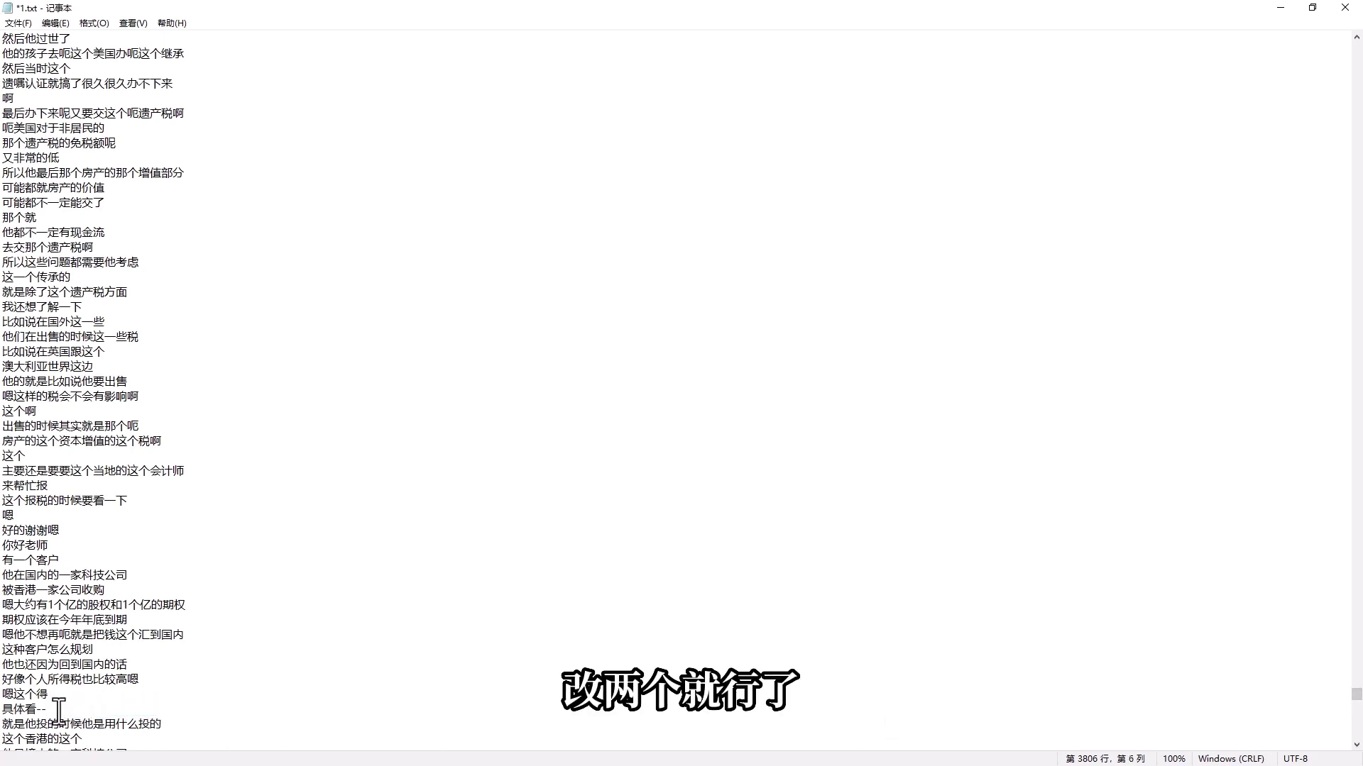
pyautogui.hotkey('ctrl', 's')
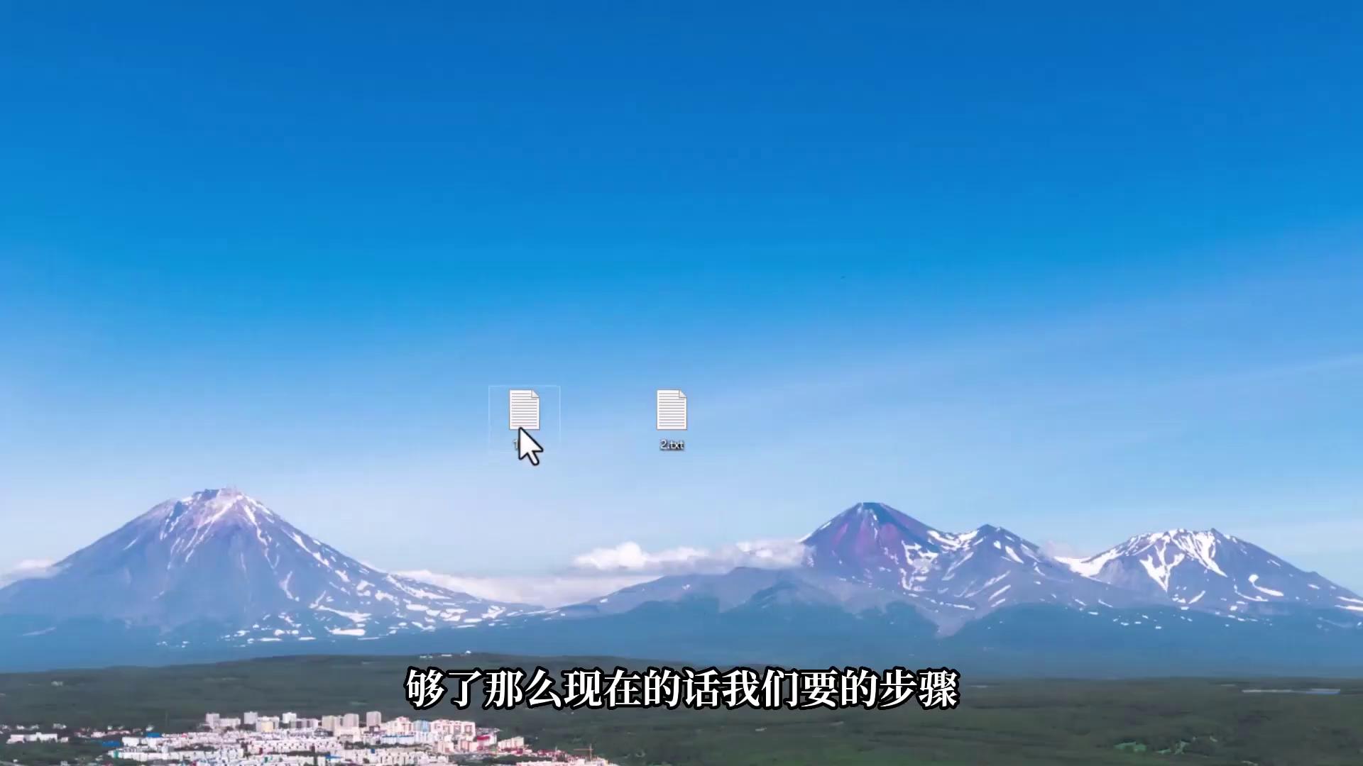
# - Open 1.txt from the desktop in Notepad++ for editing
pyautogui.rightClick(510, 421)
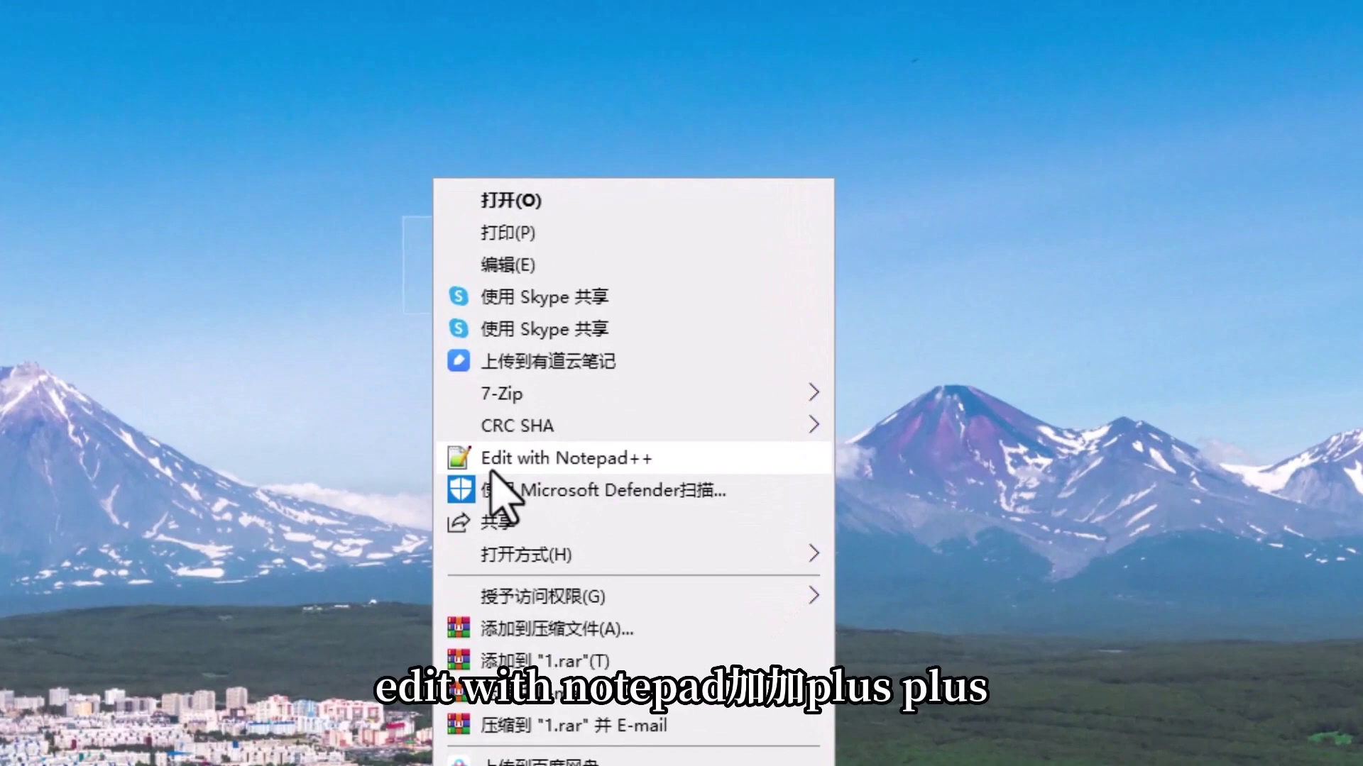
pyautogui.click(609, 460)
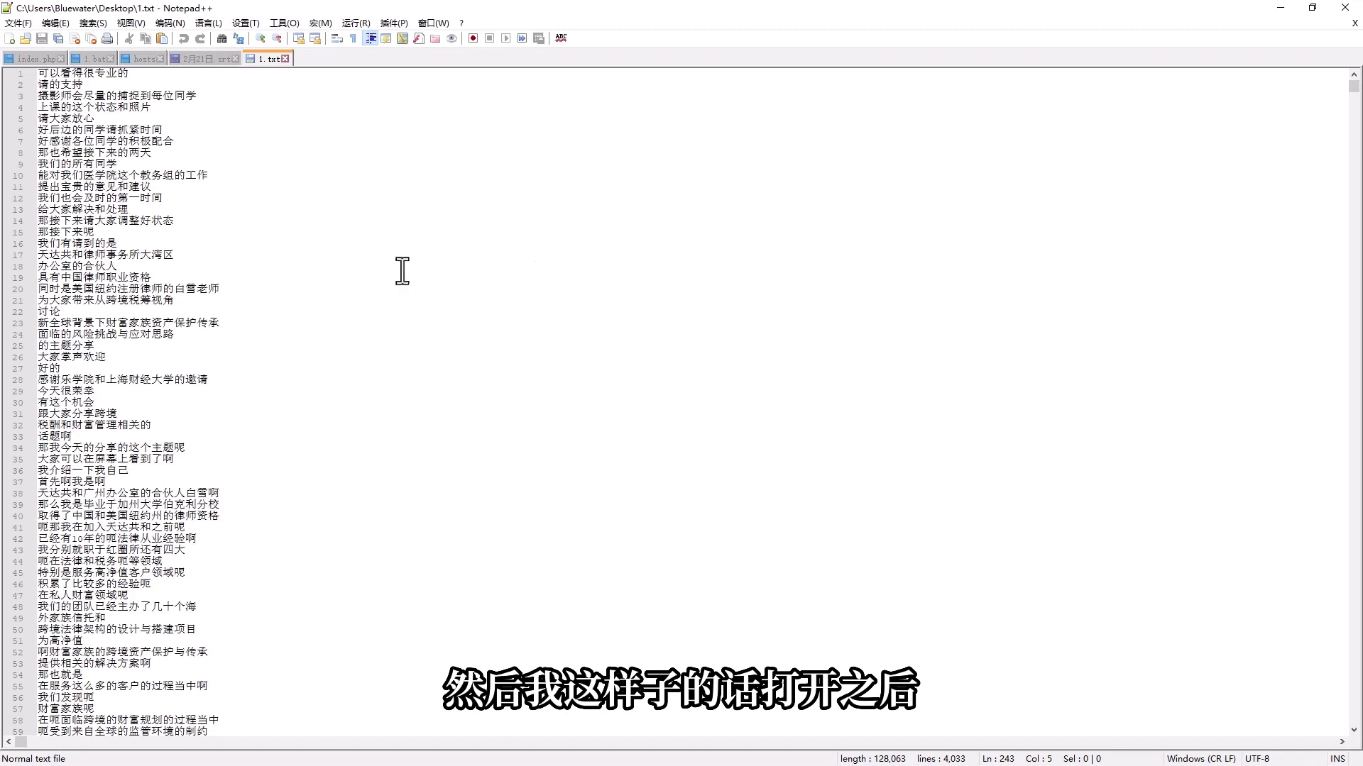
pyautogui.click(386, 269)
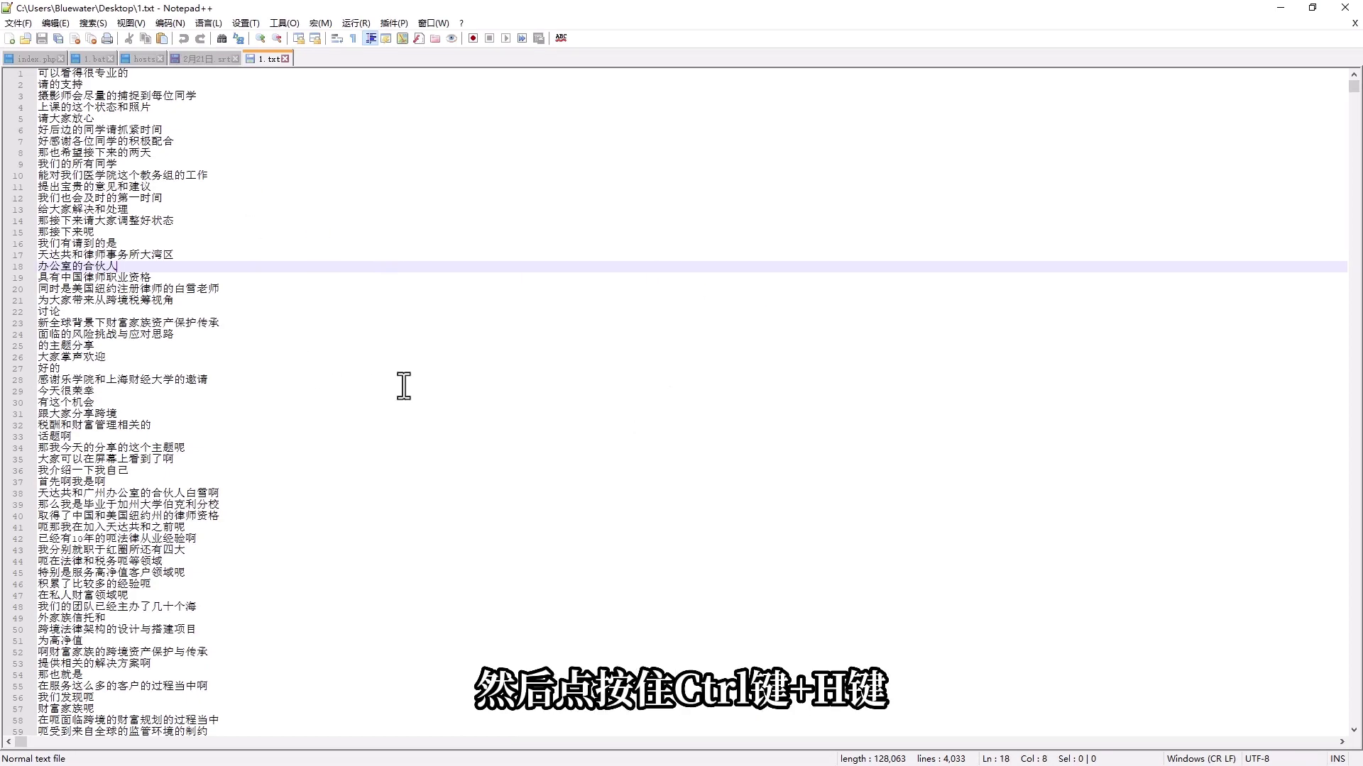
# - Replace all line breaks in 1.txt with the full-width comma "，", using the regular expression [\n\r]+
pyautogui.hotkey('ctrl', 'h')
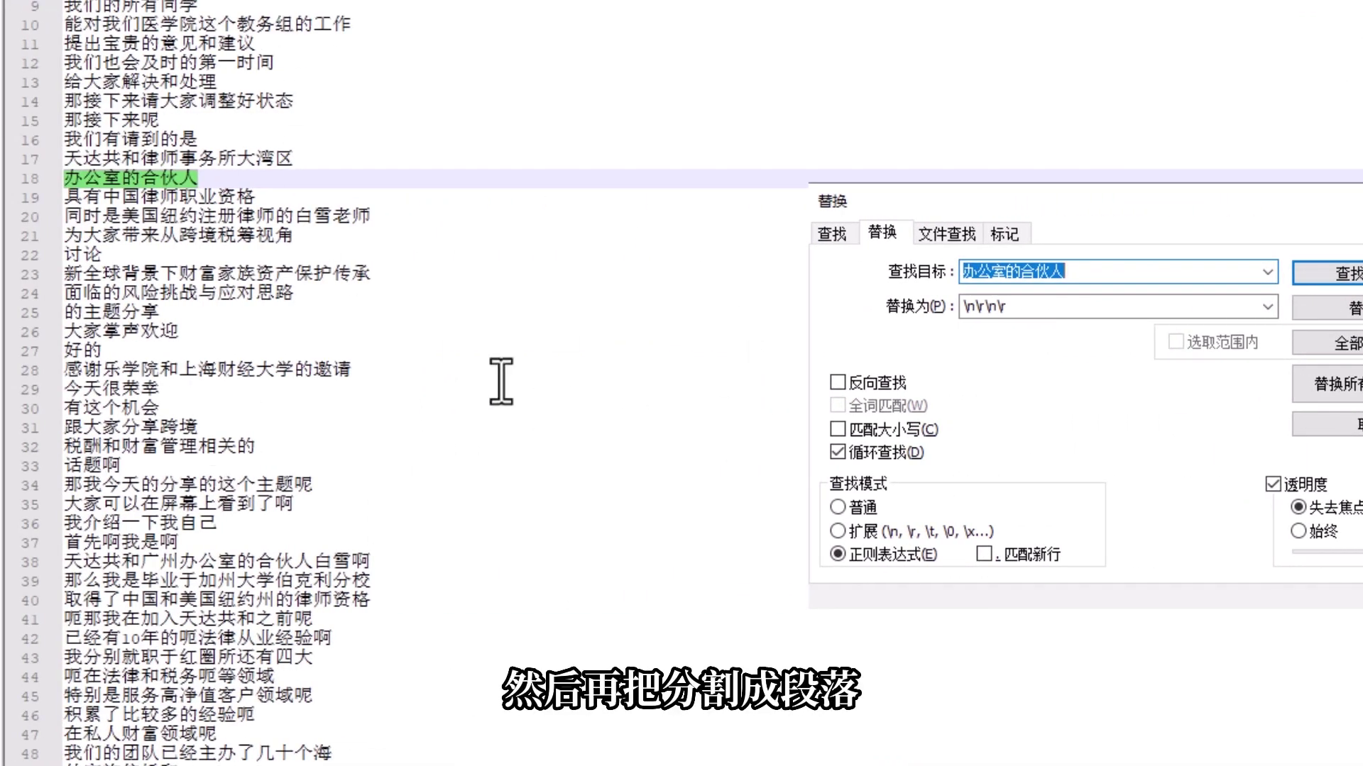
pyautogui.click(1267, 271)
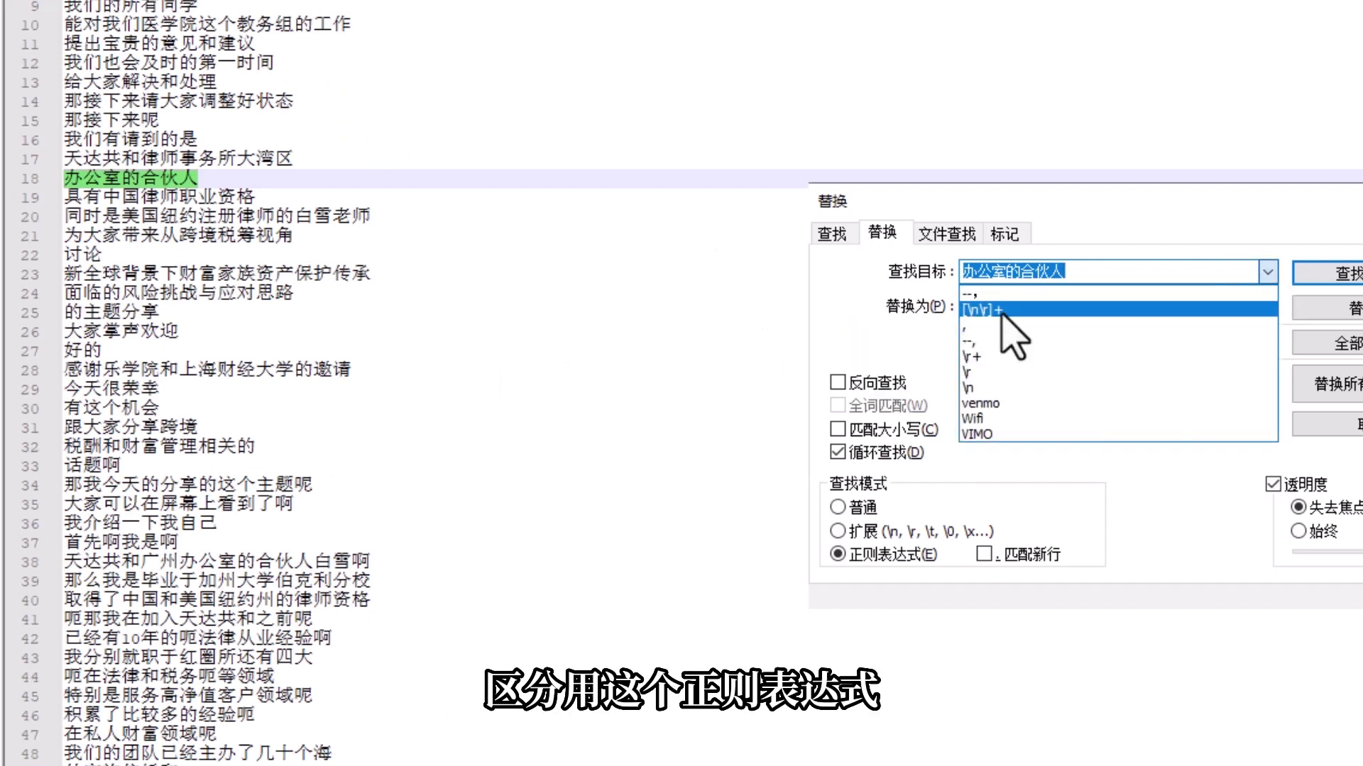
pyautogui.click(986, 310)
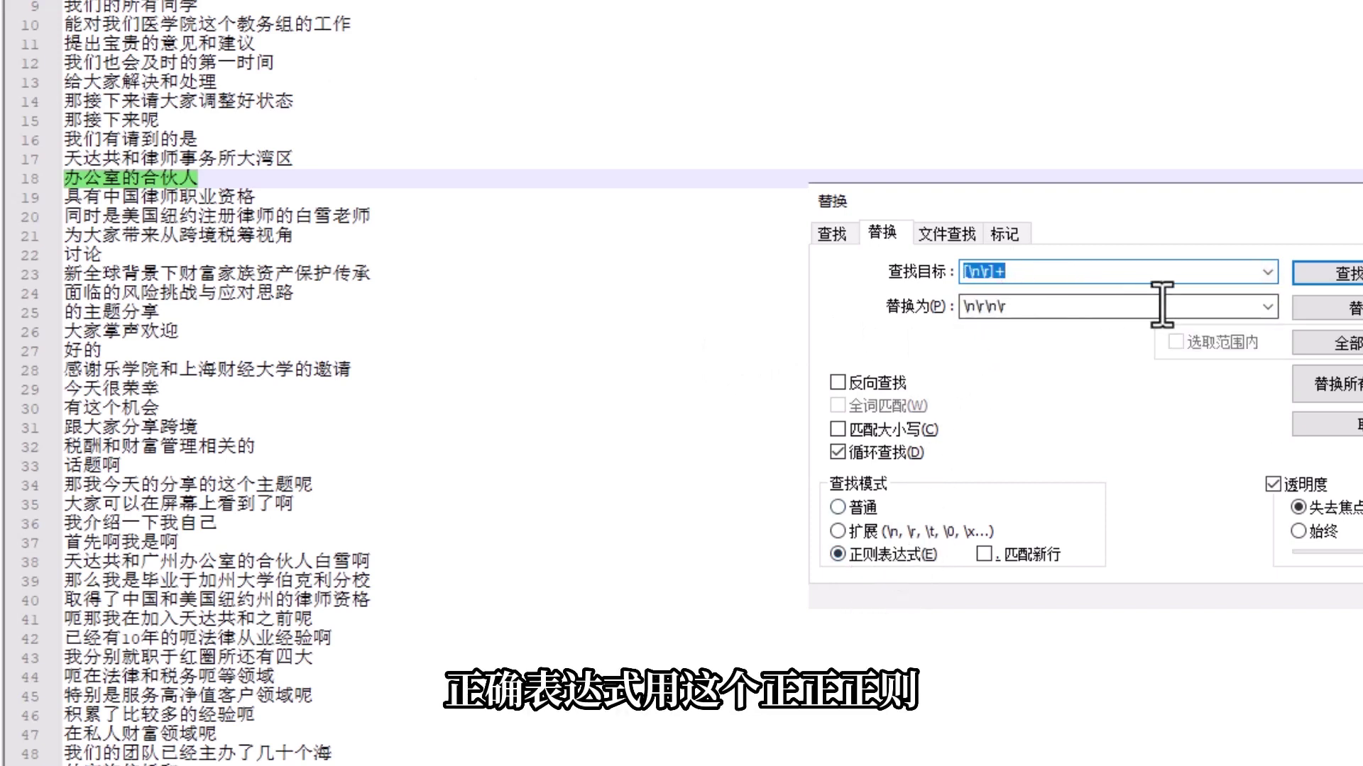
pyautogui.click(1267, 307)
pyautogui.click(987, 346)
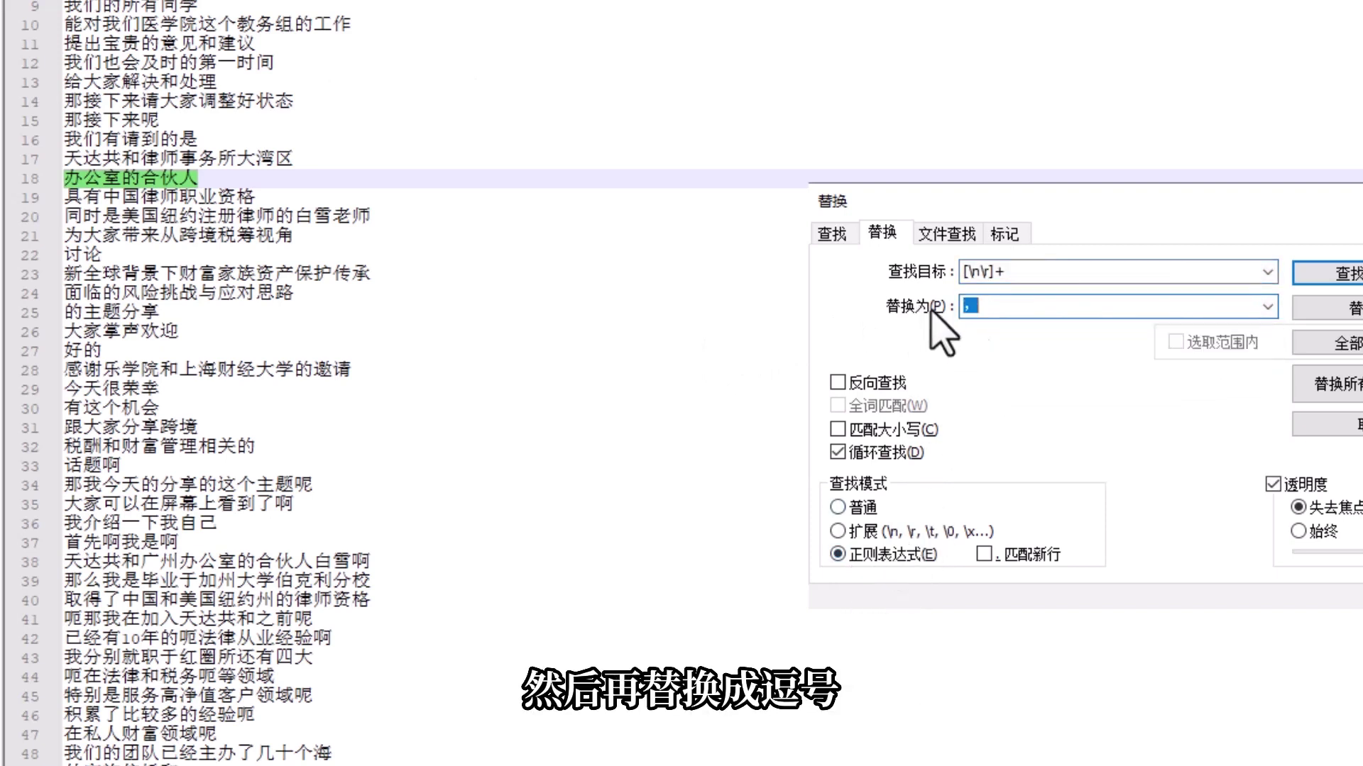
pyautogui.click(979, 310)
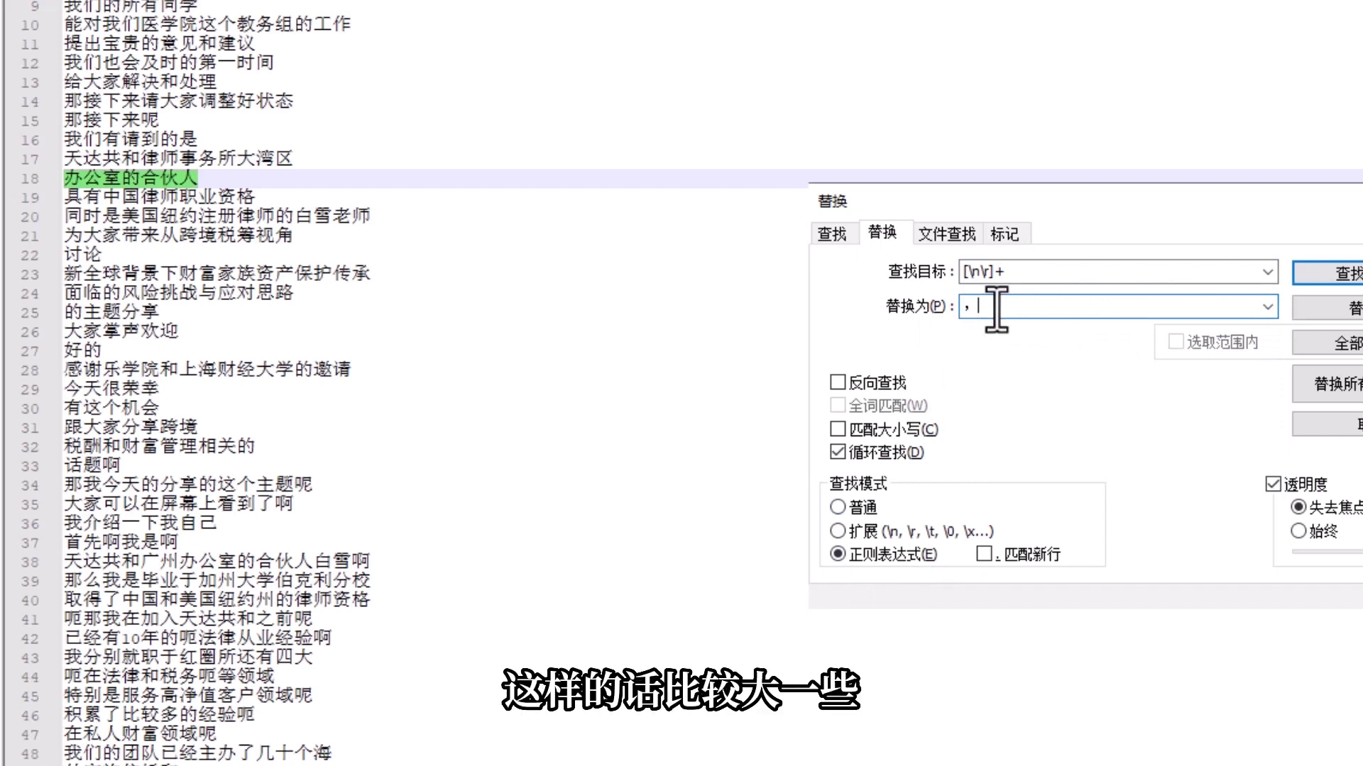
pyautogui.click(1267, 306)
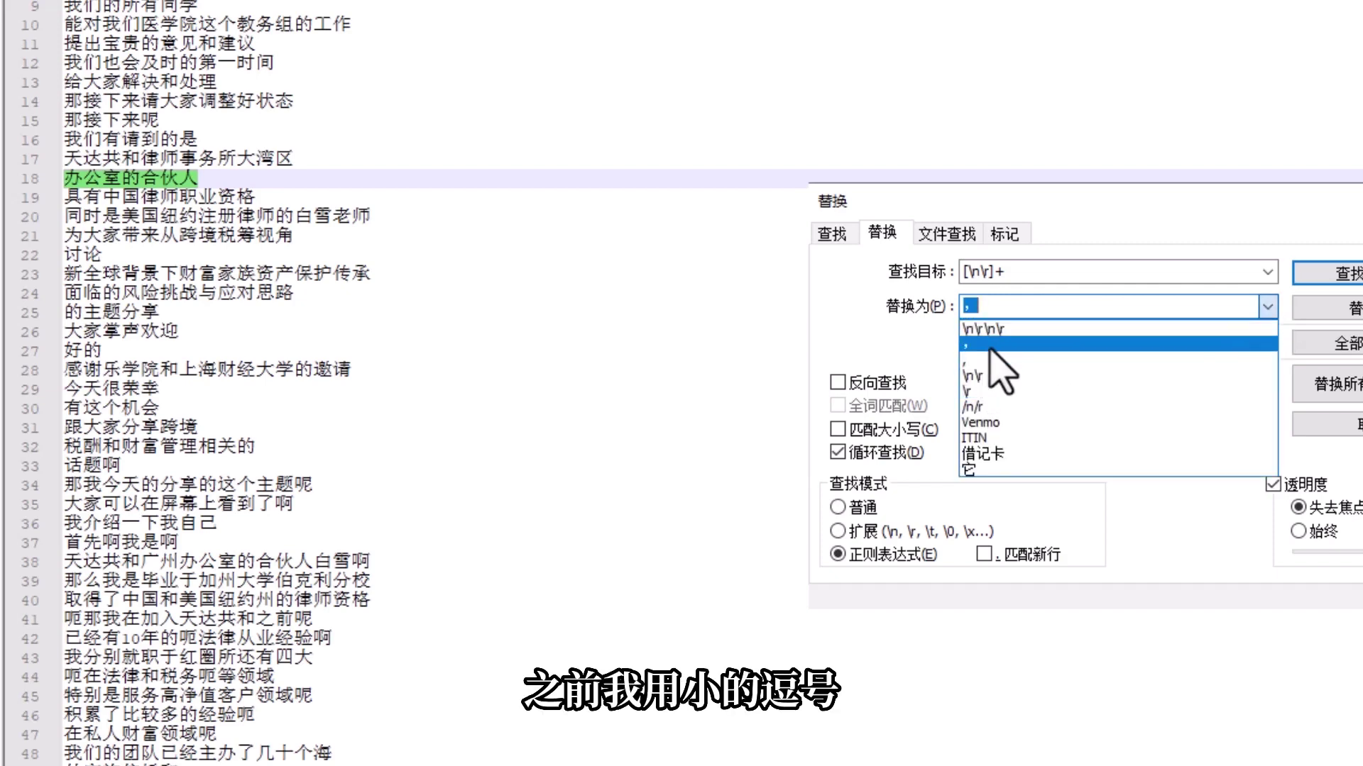
pyautogui.click(994, 346)
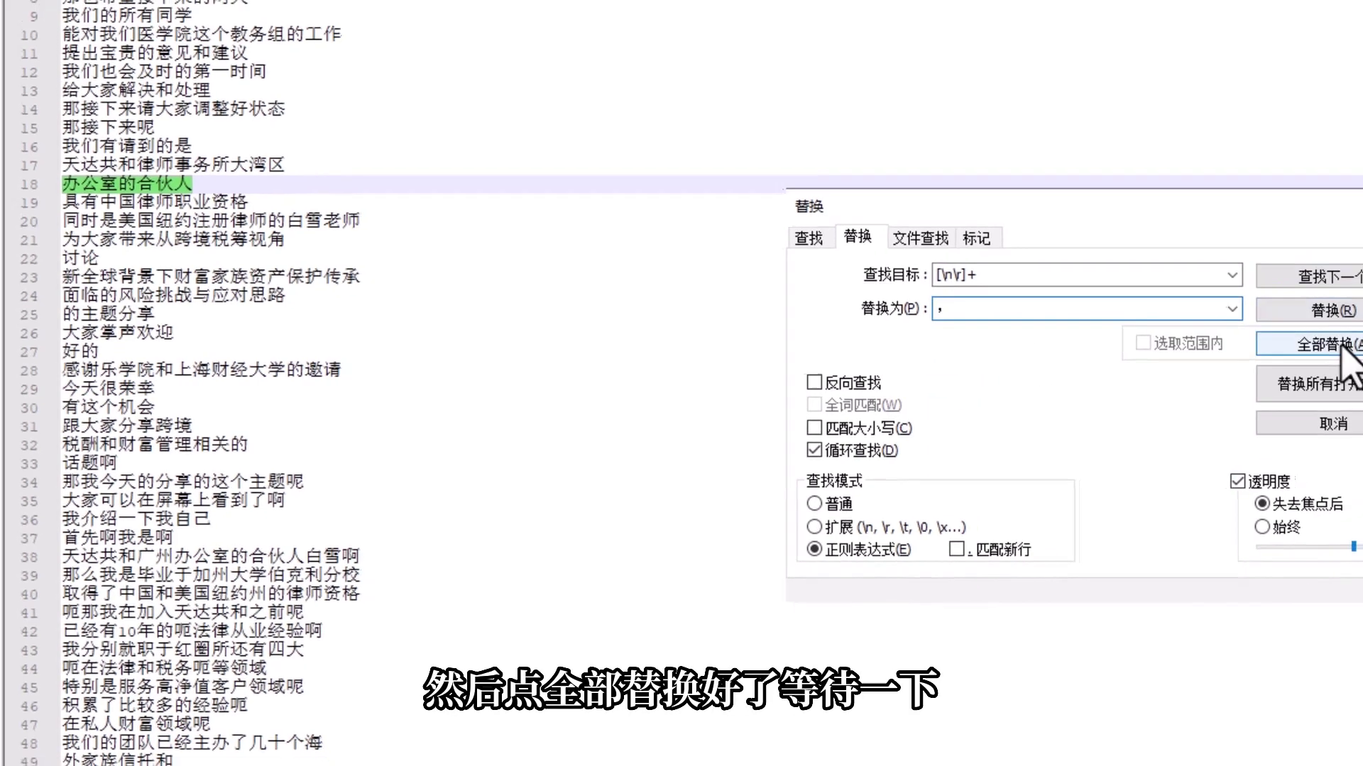
pyautogui.click(1349, 344)
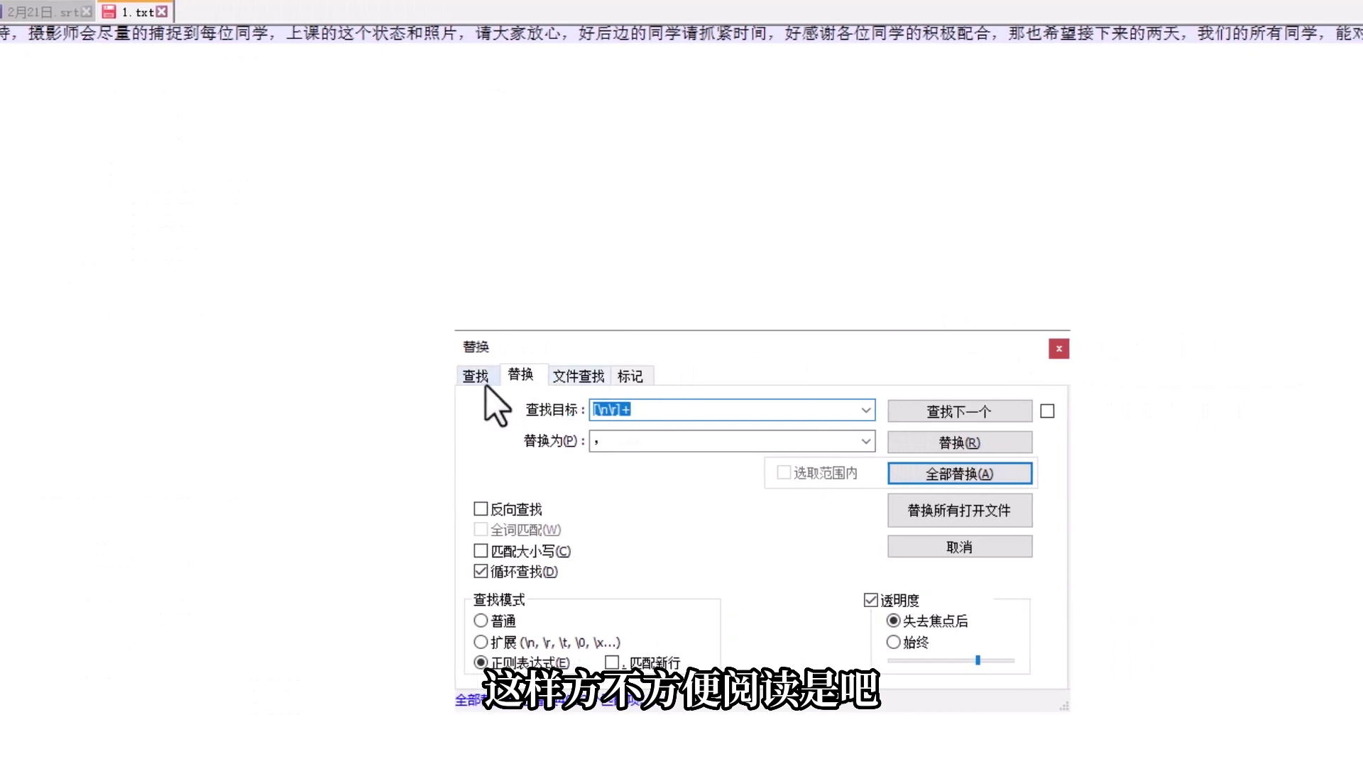
# - Count the occurrences of the paragraph marker "--，" in 1.txt and step through several matches
pyautogui.click(471, 380)
pyautogui.click(865, 411)
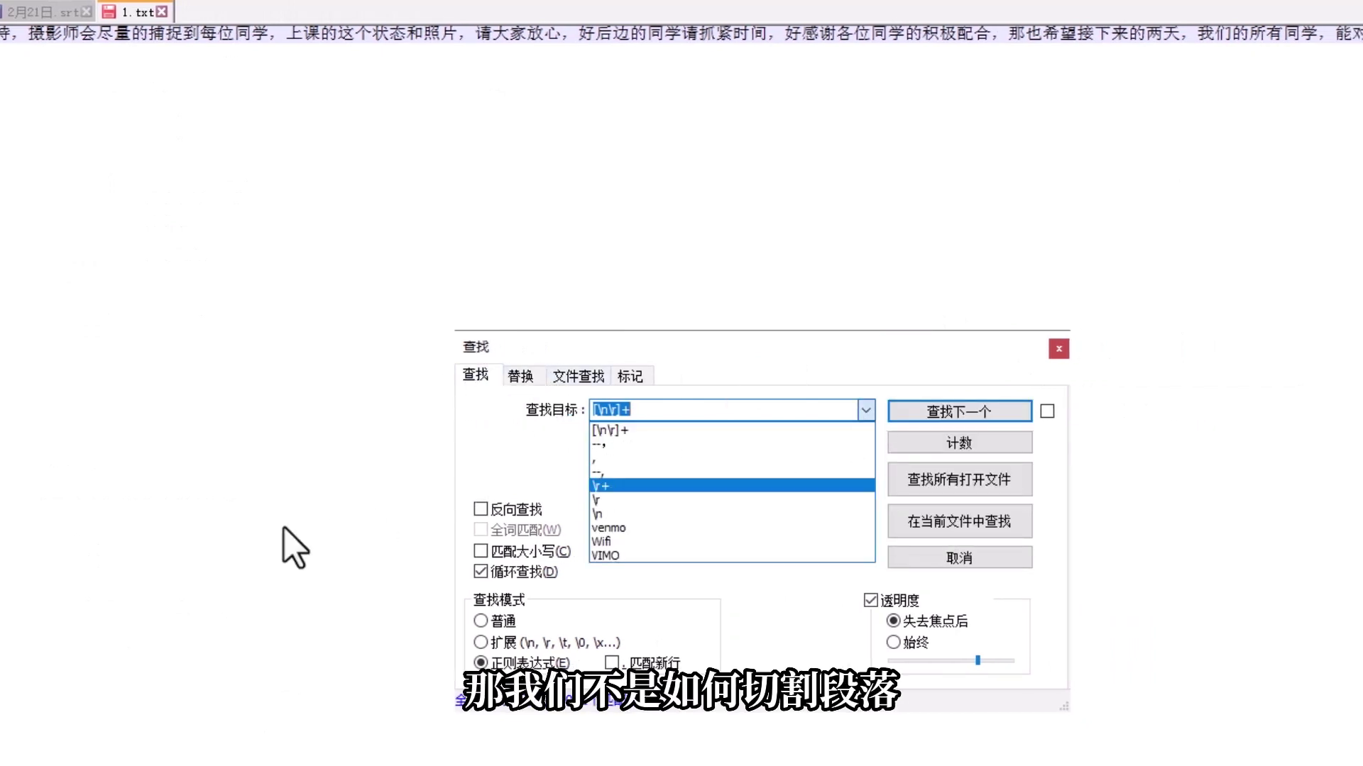
pyautogui.click(632, 444)
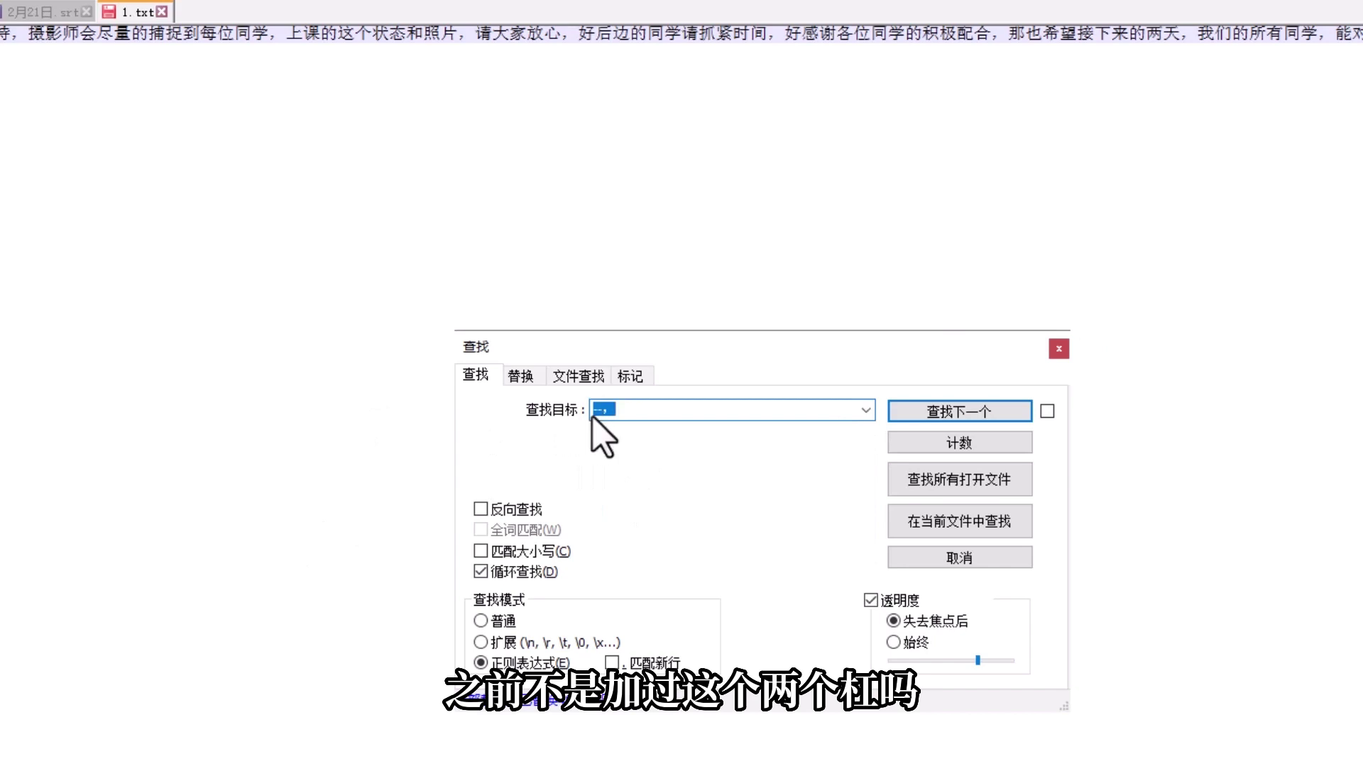
pyautogui.click(925, 447)
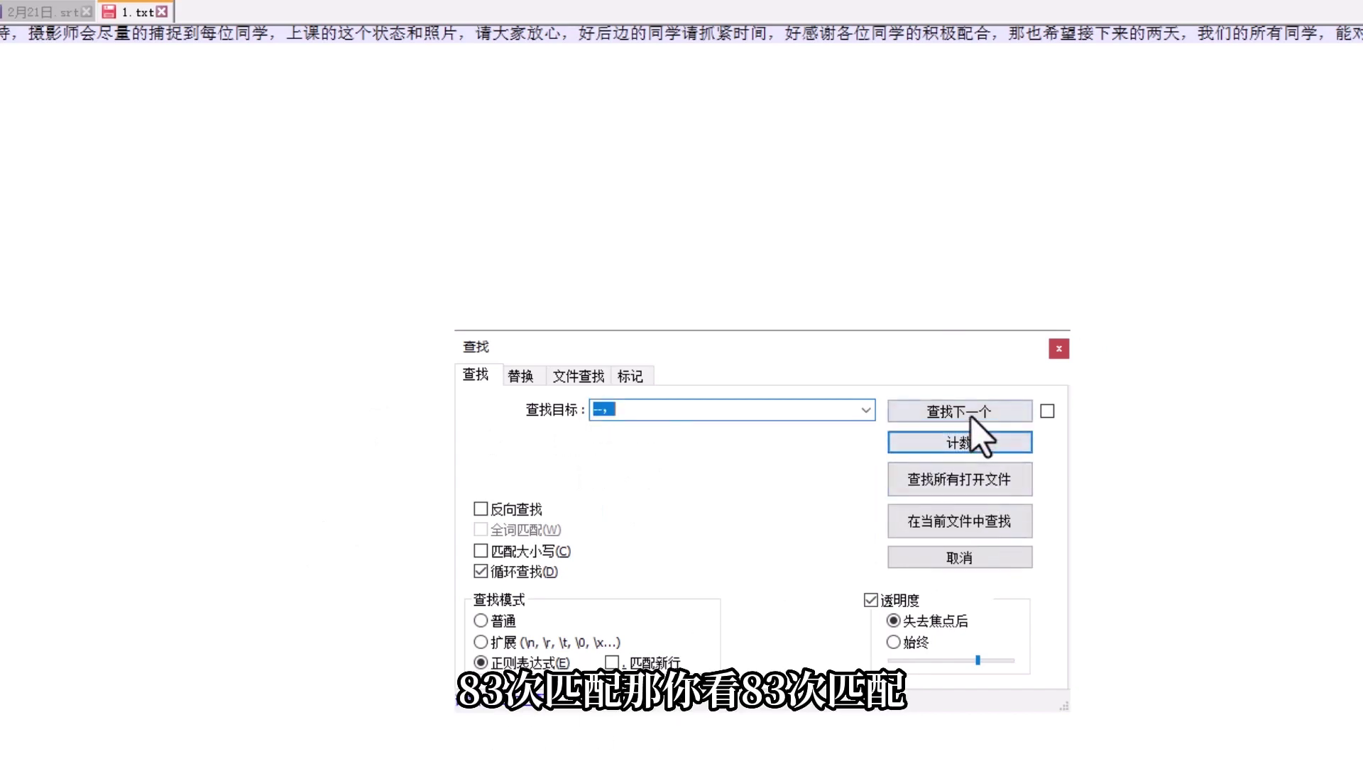
pyautogui.click(969, 413)
pyautogui.click(969, 413)
pyautogui.click(970, 413)
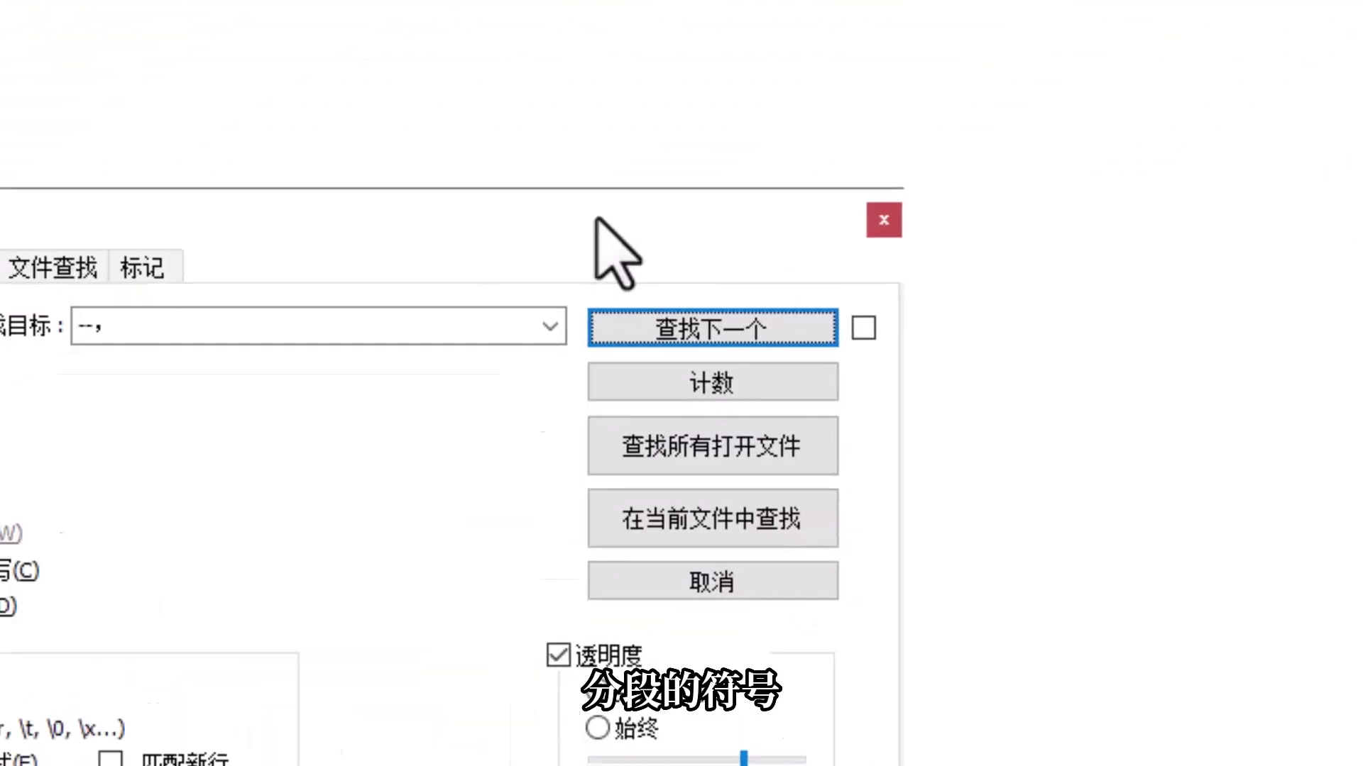
# - Replace every paragraph marker "--，" in 1.txt with the line breaks \n\r\n\r, in regular expression mode
pyautogui.click(174, 130)
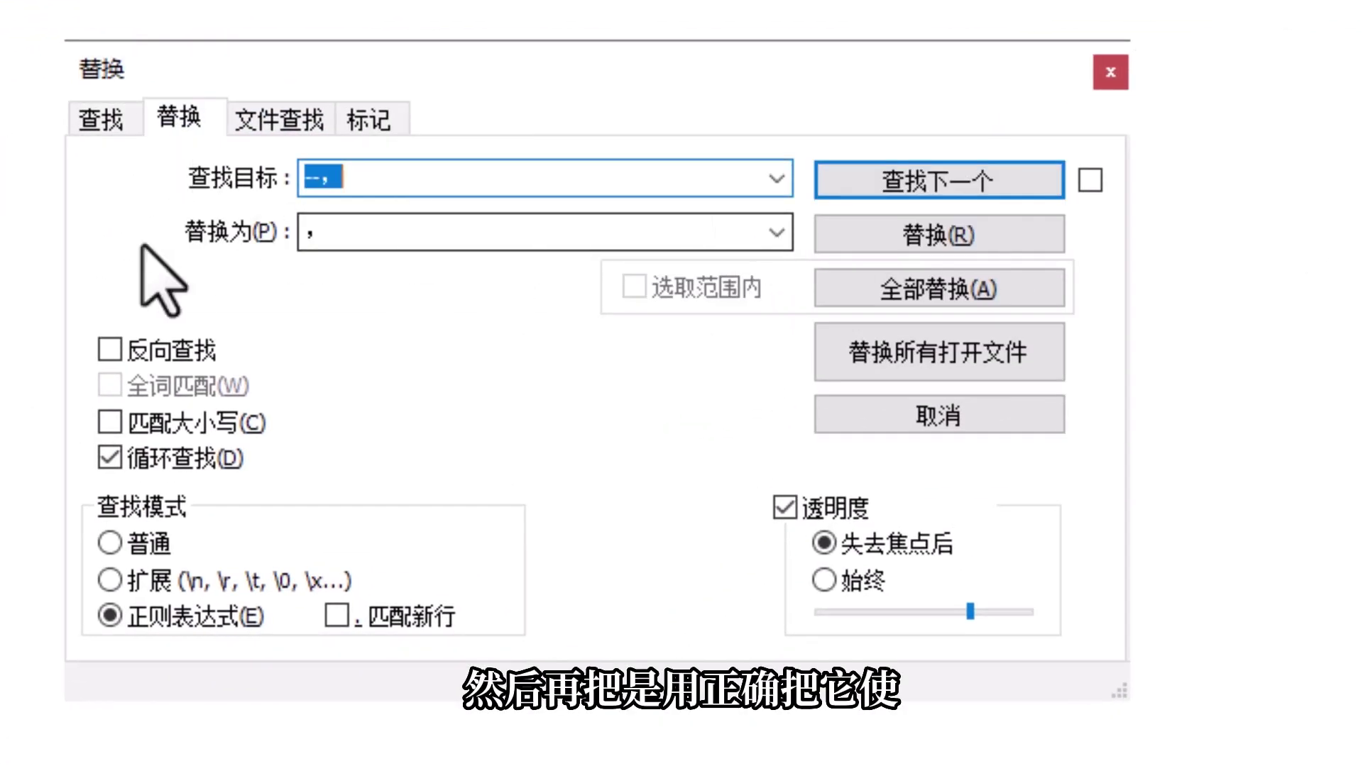
pyautogui.click(776, 233)
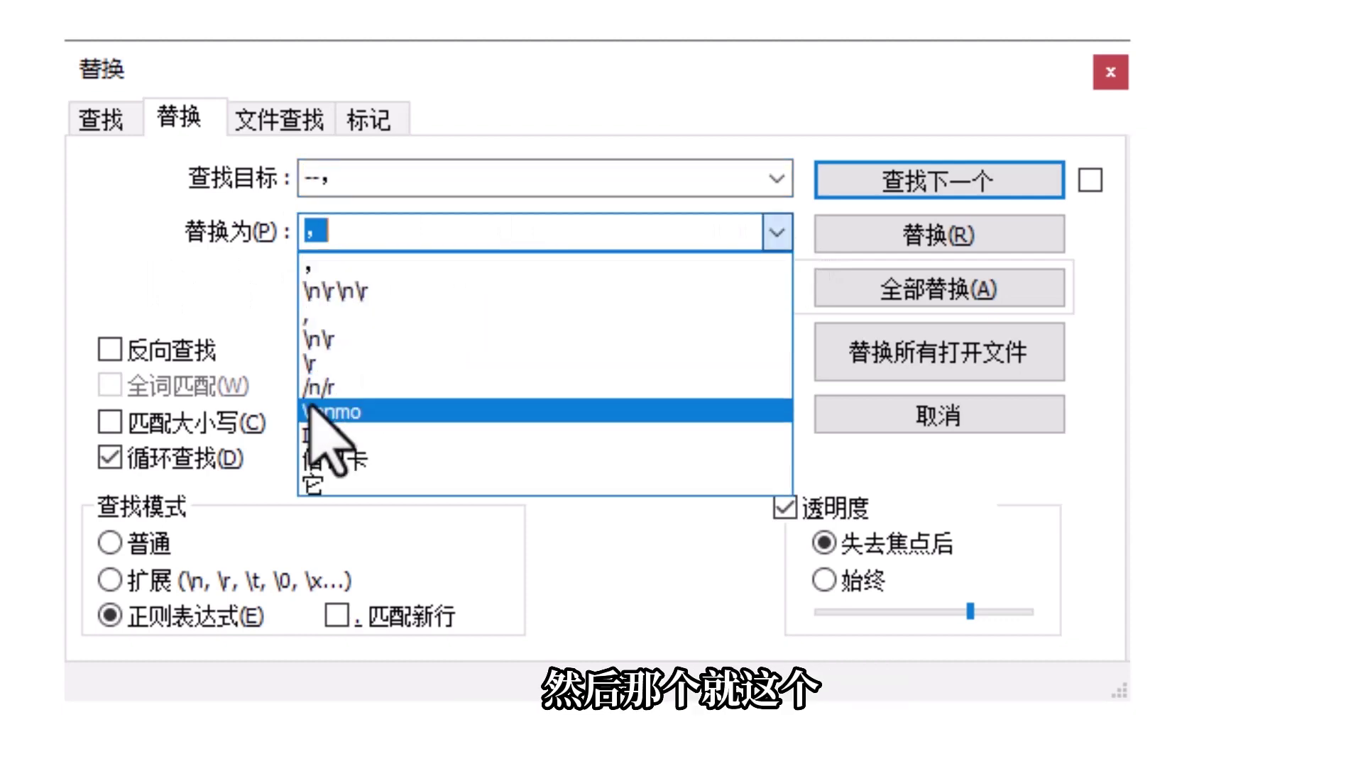
pyautogui.click(359, 289)
pyautogui.click(417, 231)
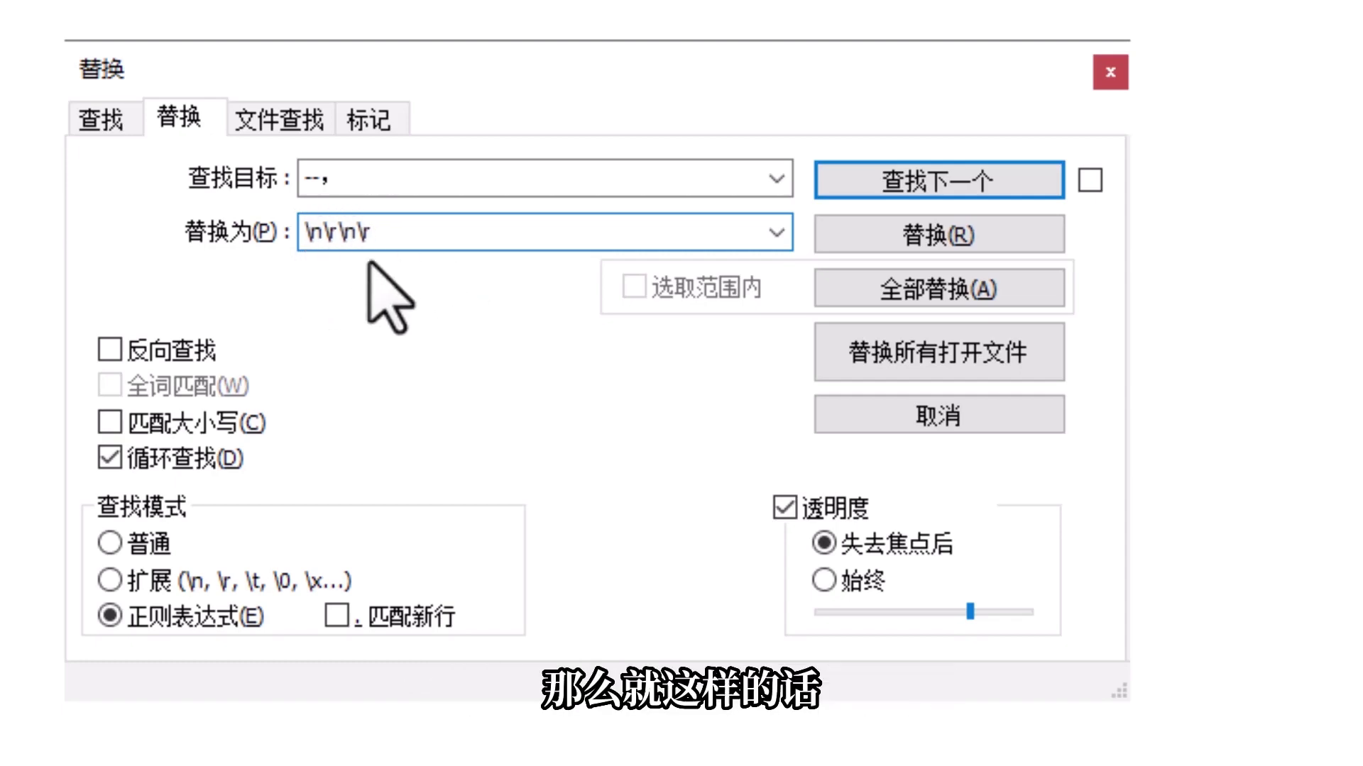
pyautogui.click(863, 349)
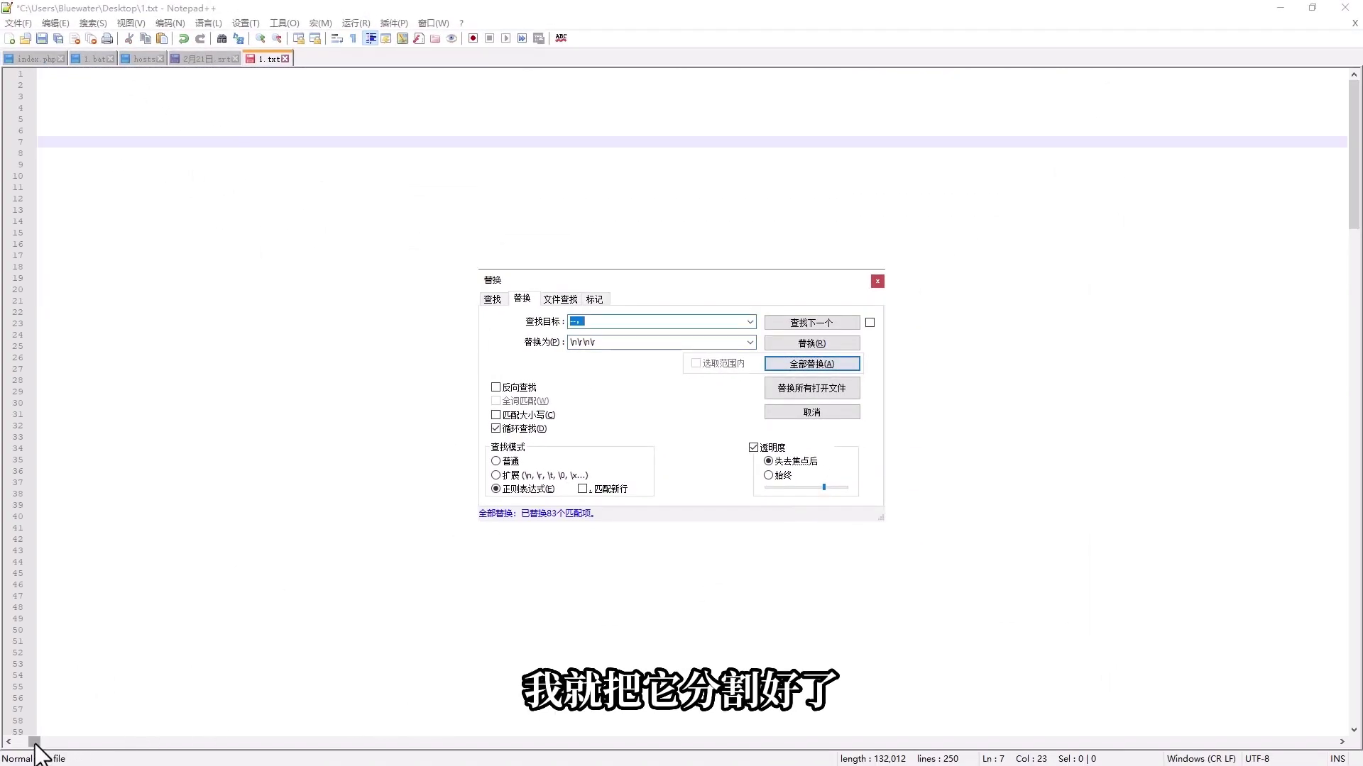
pyautogui.moveTo(32, 742); pyautogui.dragTo(15, 742)
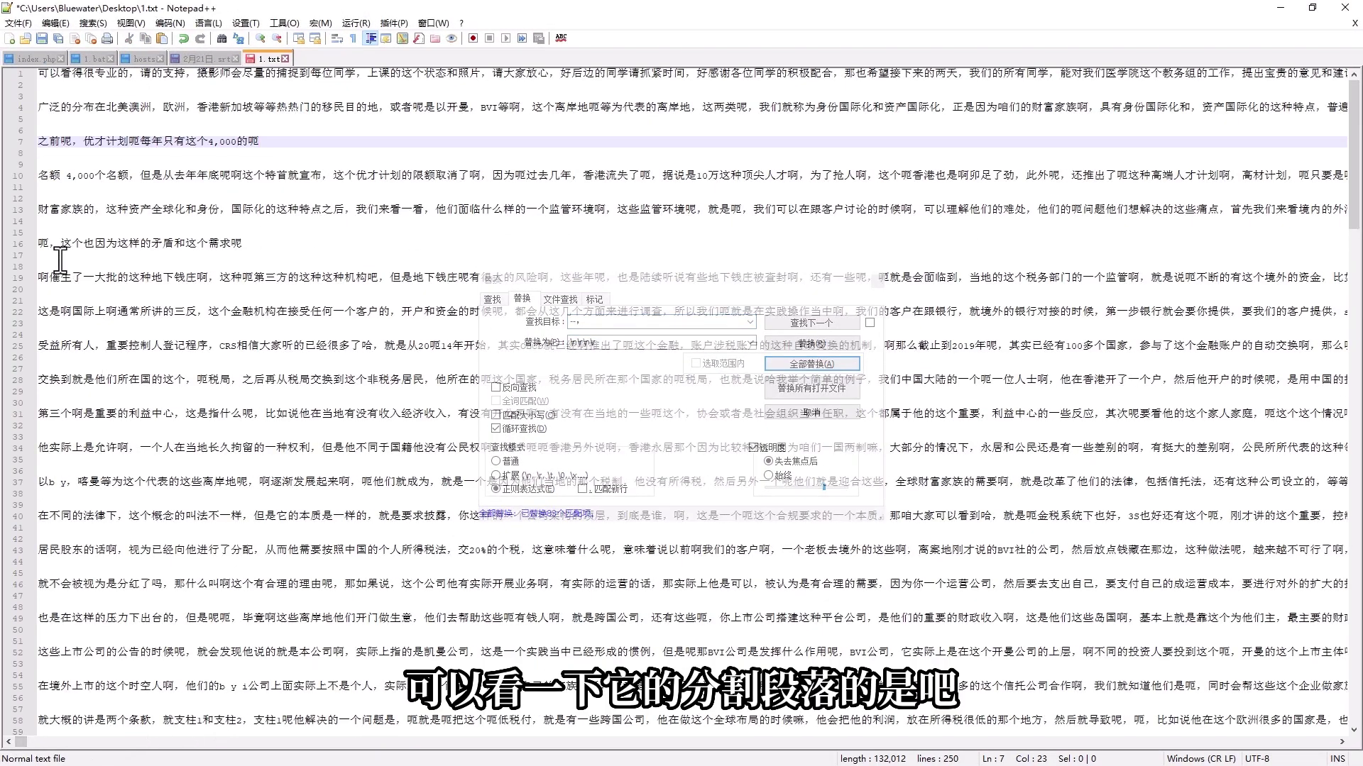
# - Close the replace dialog and copy the entire paragraphed text of 1.txt
pyautogui.click(379, 224)
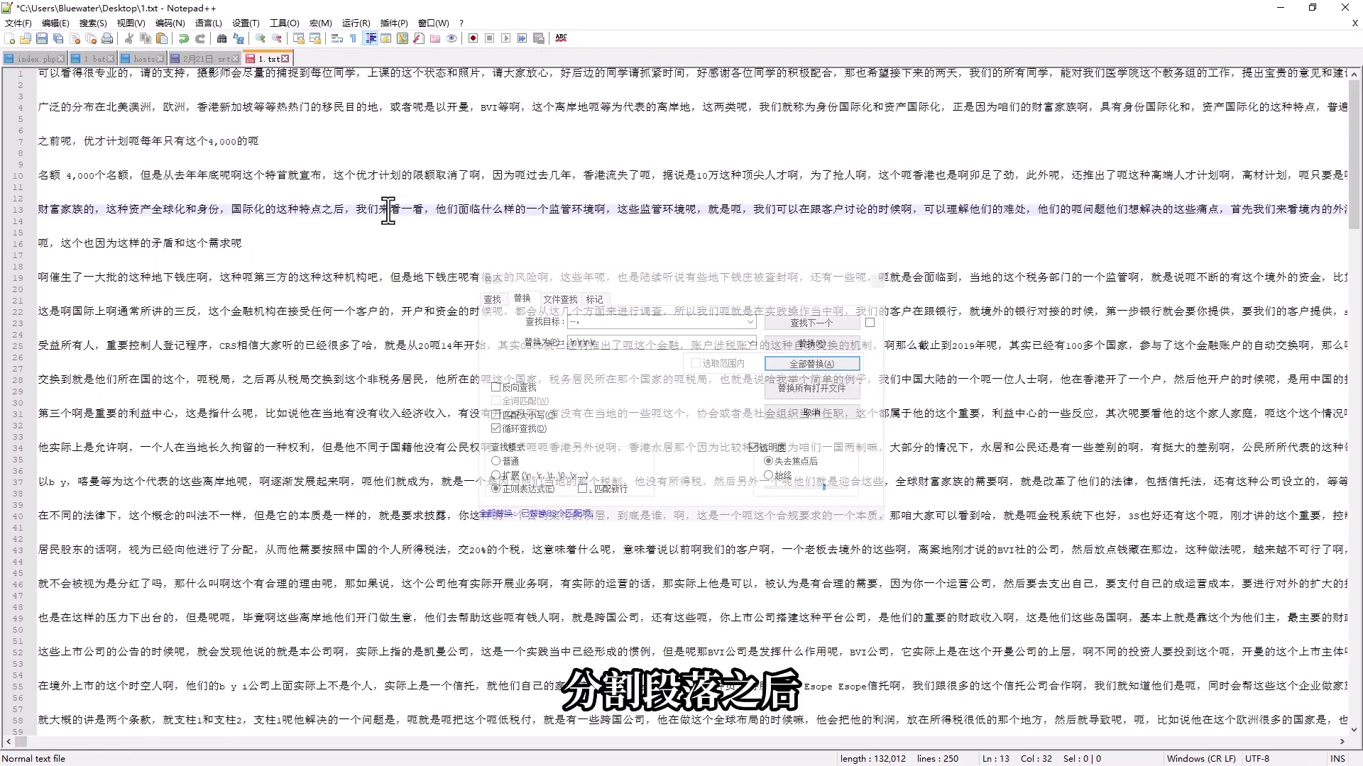
pyautogui.hotkey('ctrl', 'a')
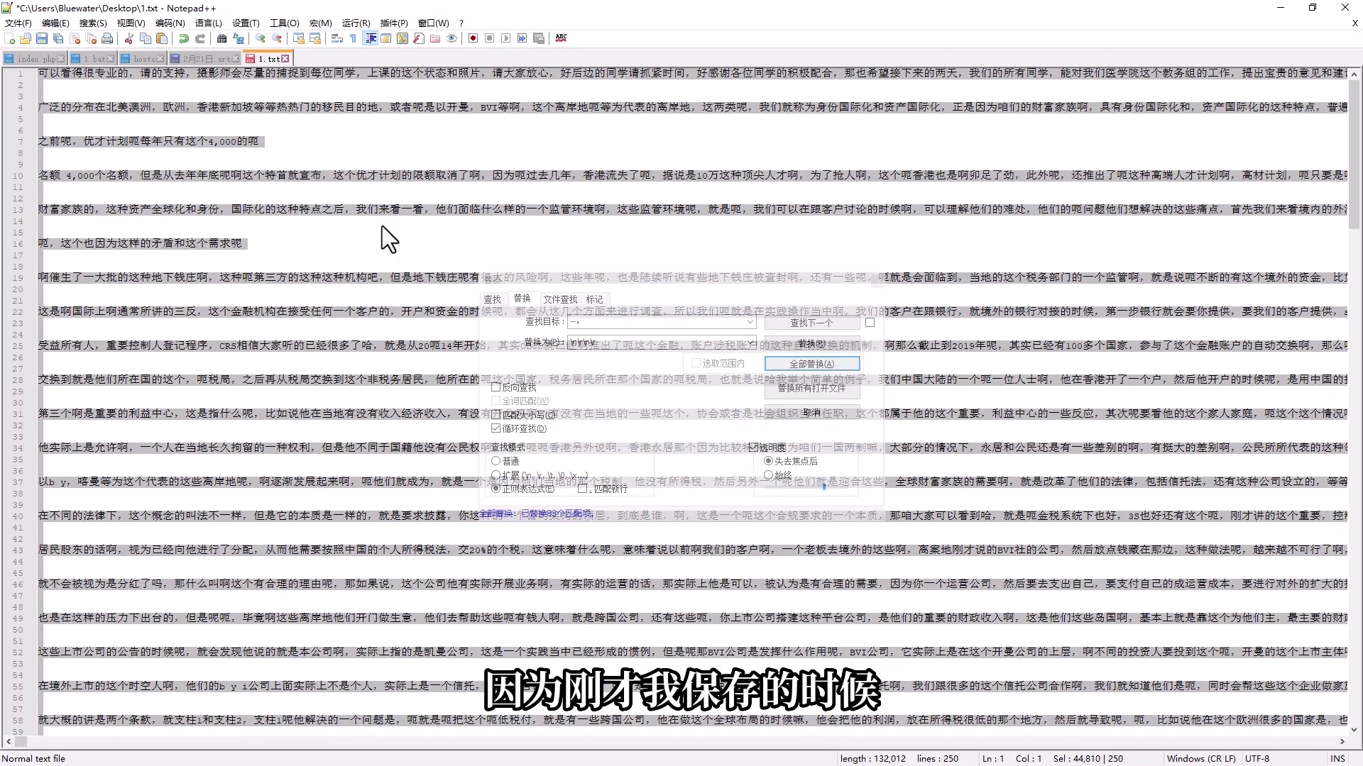
pyautogui.click(878, 281)
pyautogui.click(643, 245)
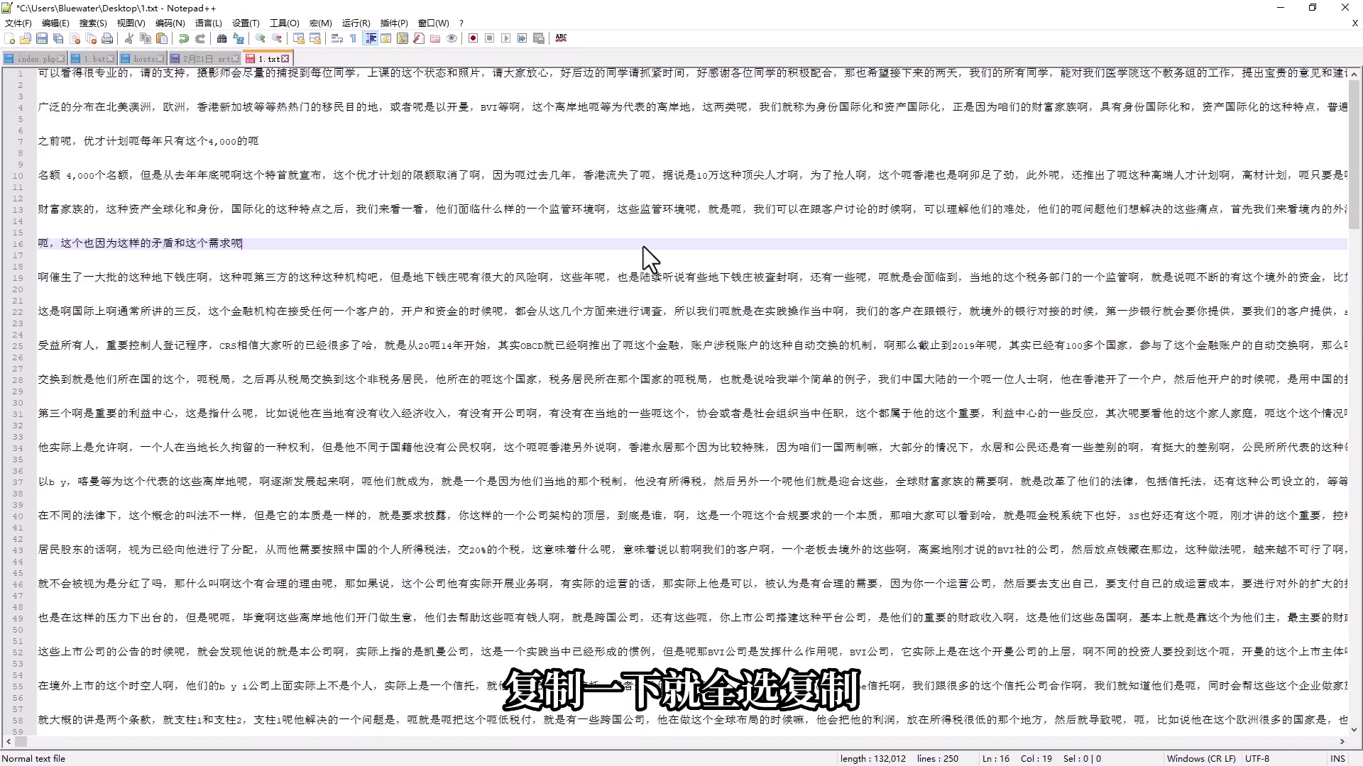
pyautogui.hotkey('ctrl', 'a')
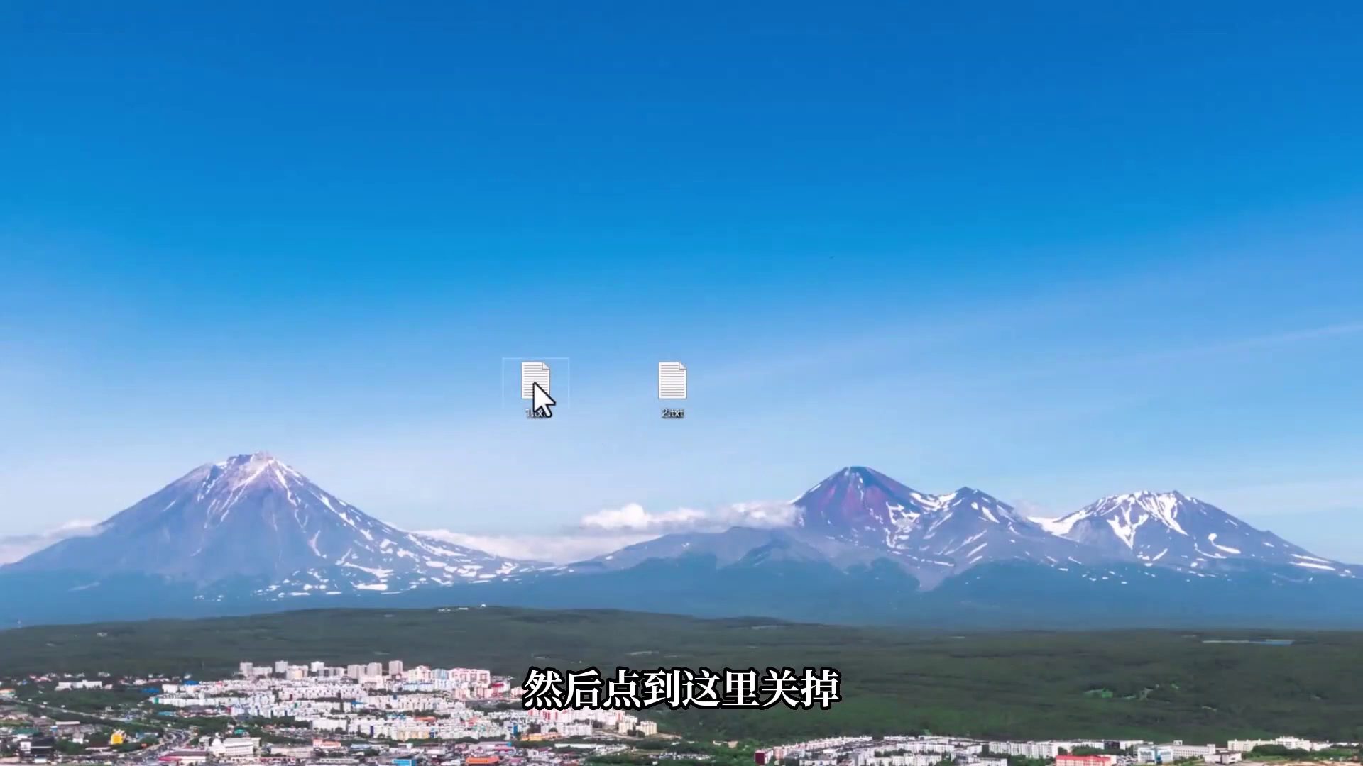
# - Open 1.txt from the desktop in Windows Notepad, overwrite its whole content with the copied text, then save and close it
pyautogui.doubleClick(534, 382)
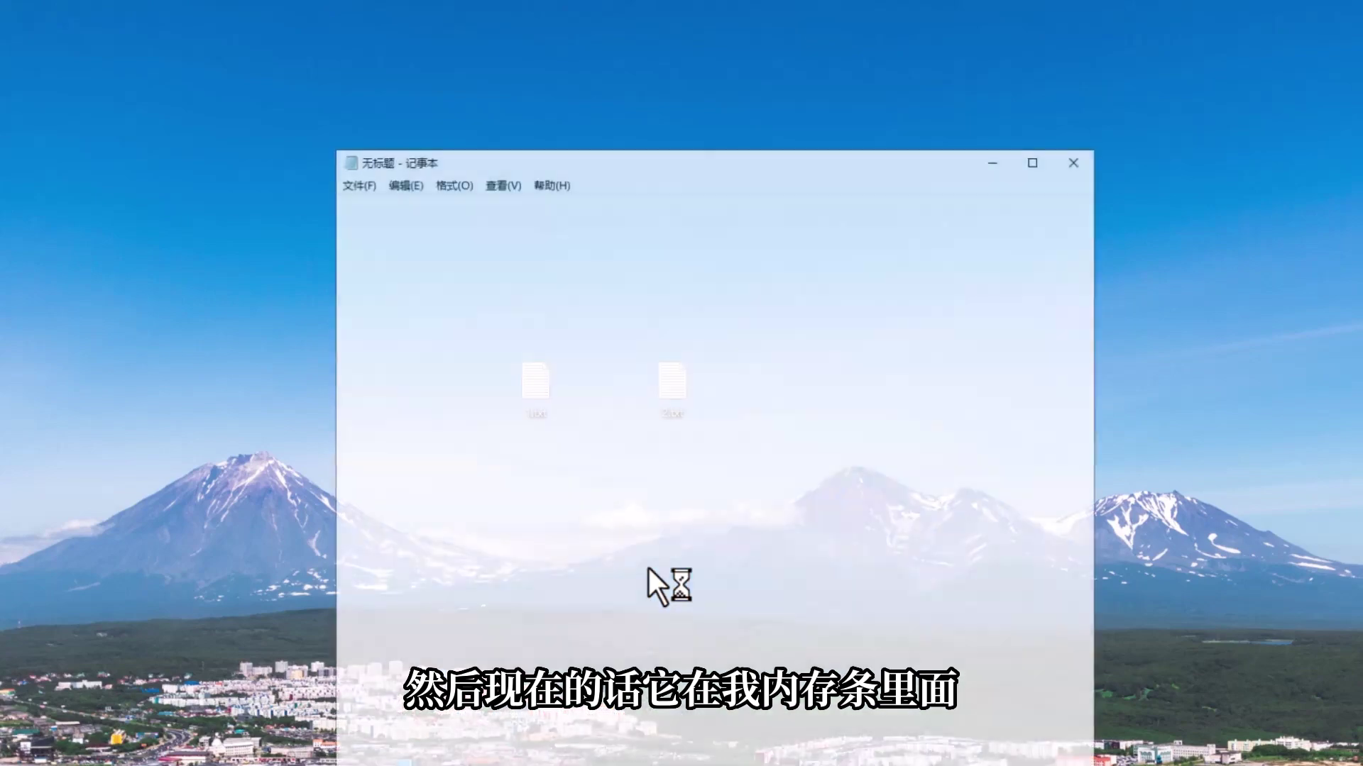
pyautogui.hotkey('ctrl', 'a')
pyautogui.hotkey('ctrl', 'v')
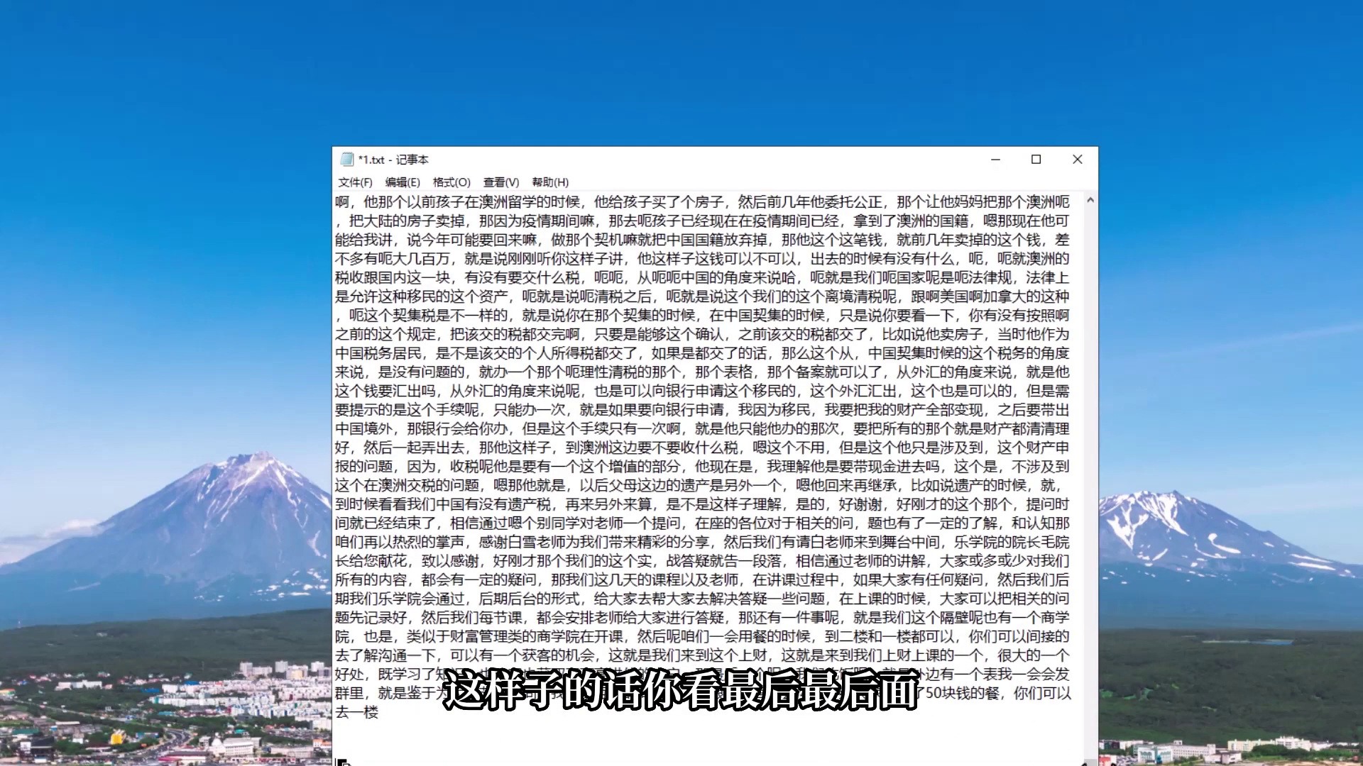
pyautogui.moveTo(1091, 762); pyautogui.dragTo(1083, 186)
pyautogui.hotkey('ctrl', 's')
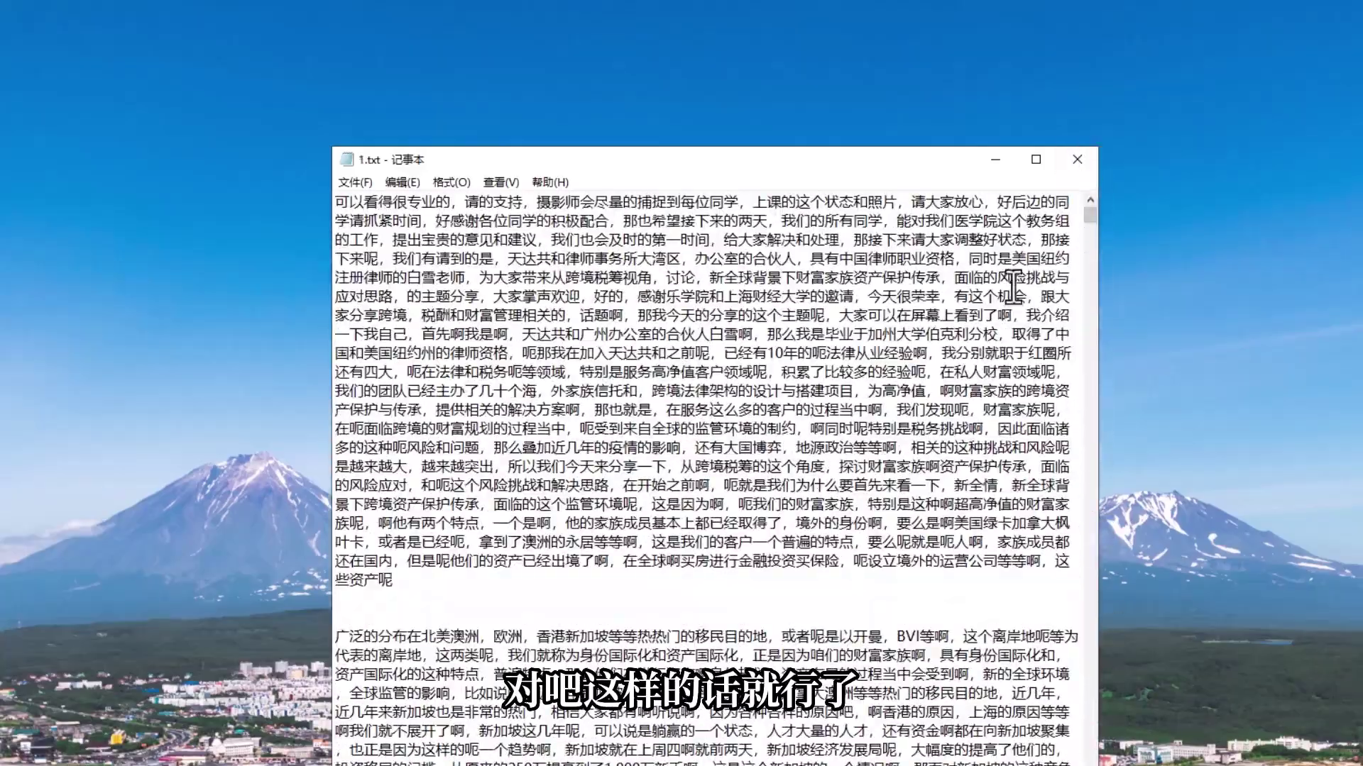
pyautogui.click(1079, 159)
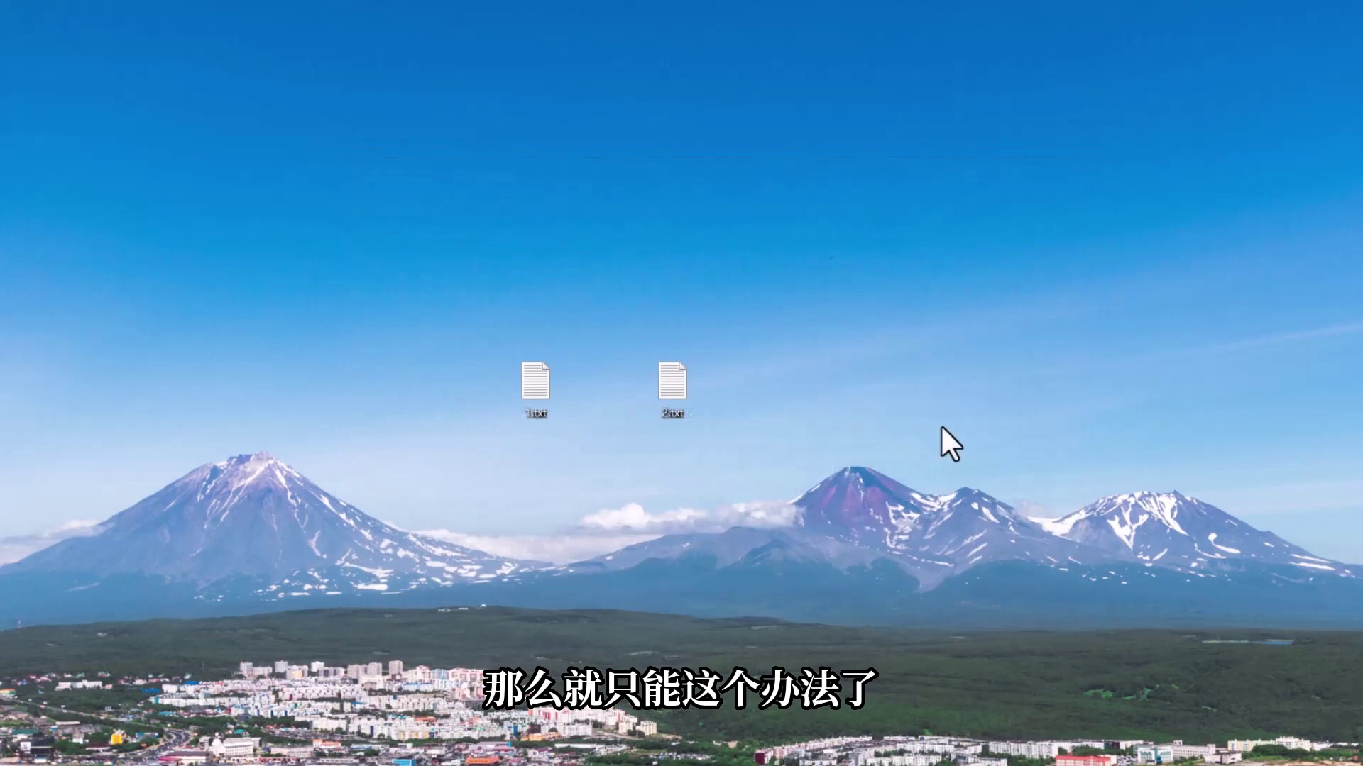